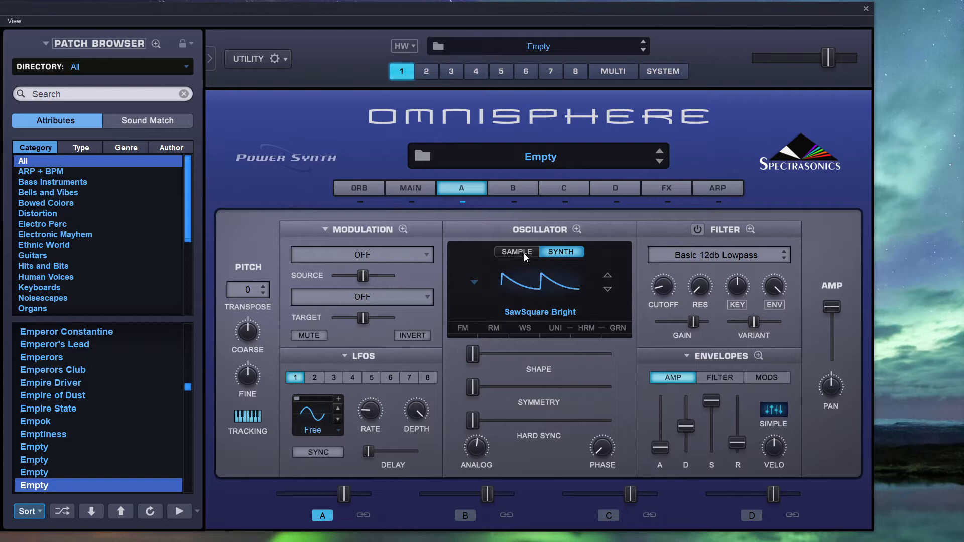
Switch layer A's oscillator to sample mode and load the P12 DuoTri C2 soundsource from the TWS Polar Ice X category.
click(525, 257)
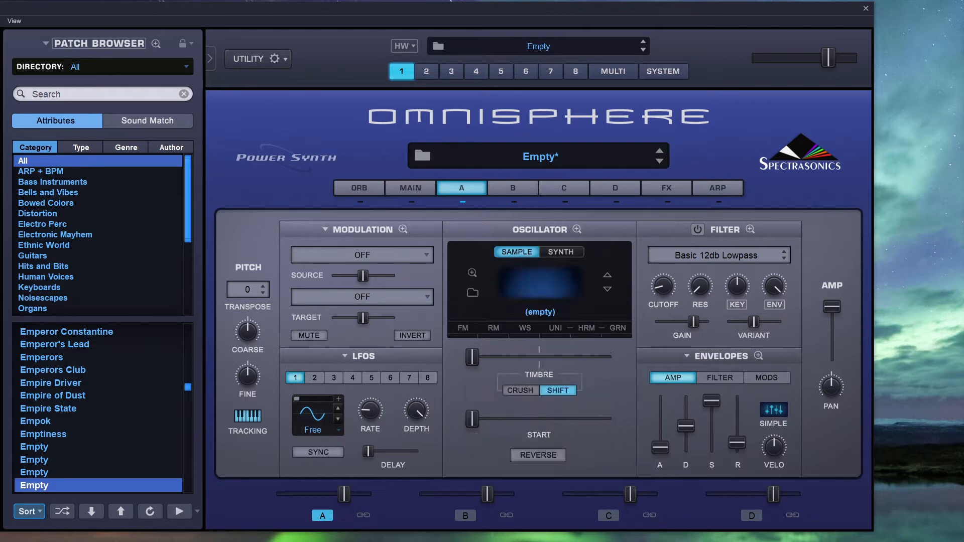
click(548, 282)
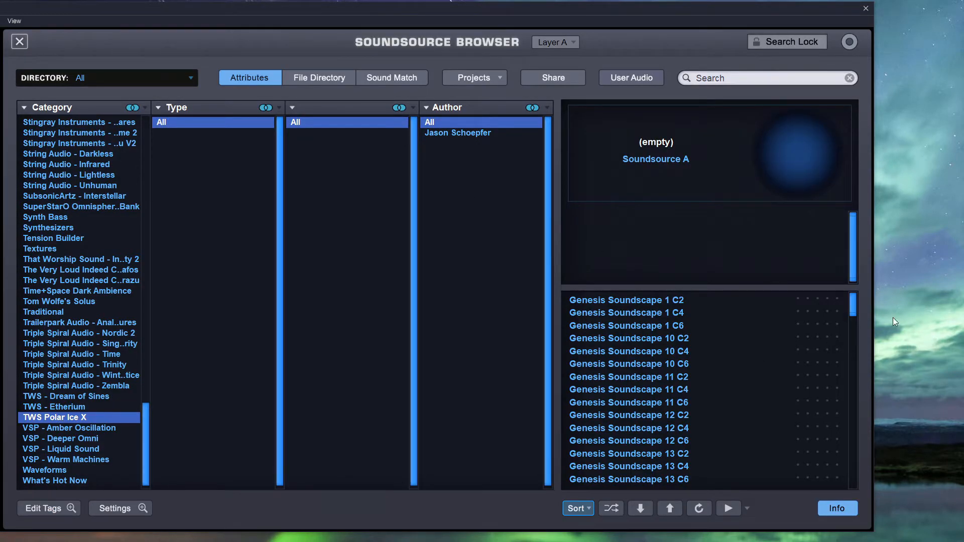
drag(854, 307, 861, 476)
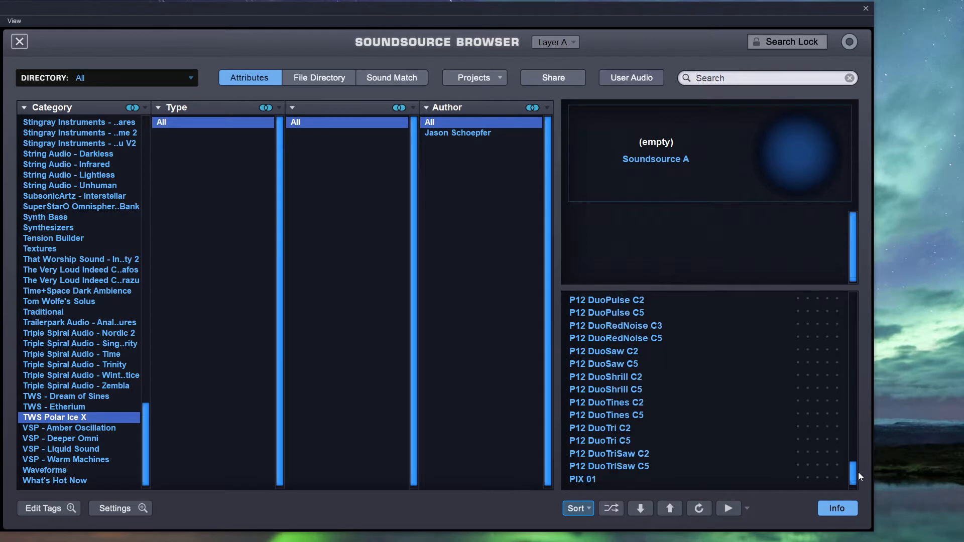
click(628, 428)
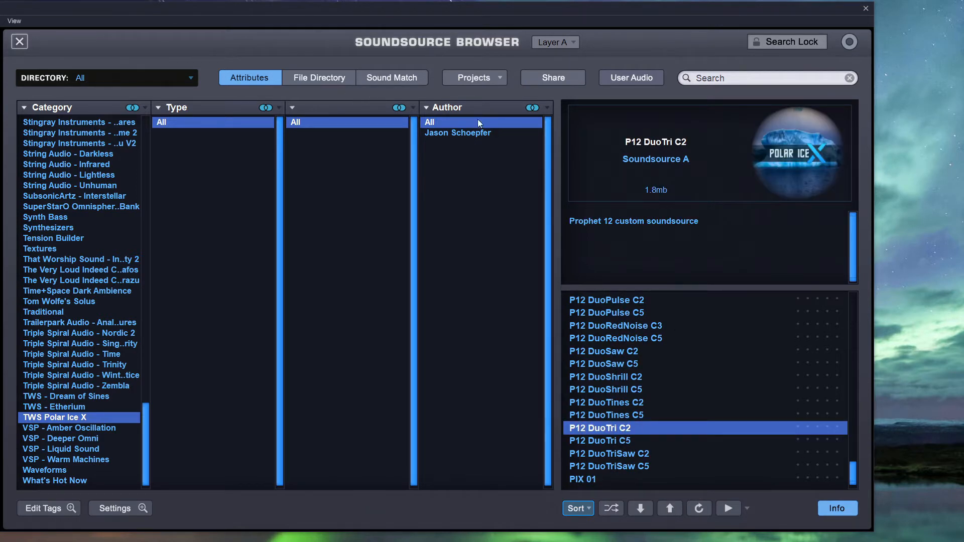
click(20, 42)
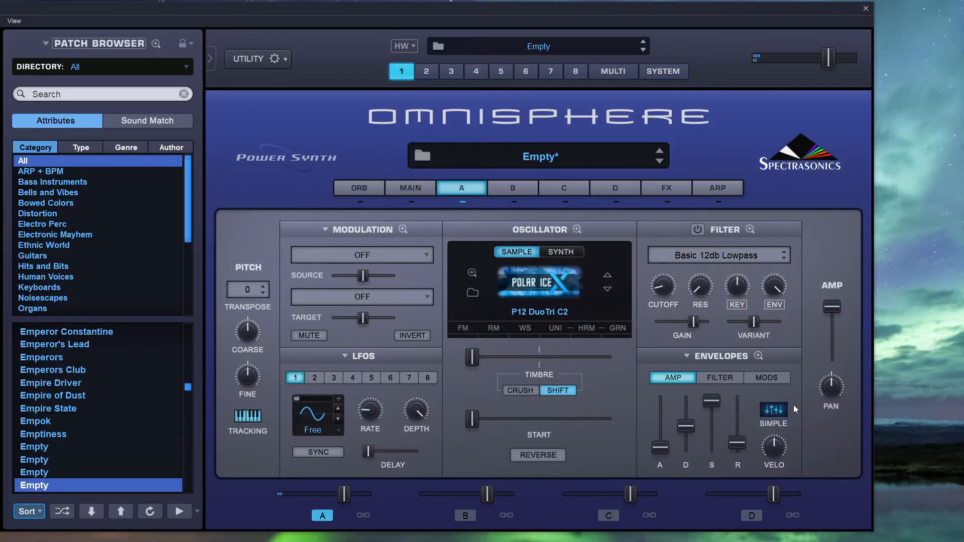
Raise the amp envelope's attack slightly, lower its sustain, and show the filter envelope.
drag(671, 443, 666, 441)
click(713, 382)
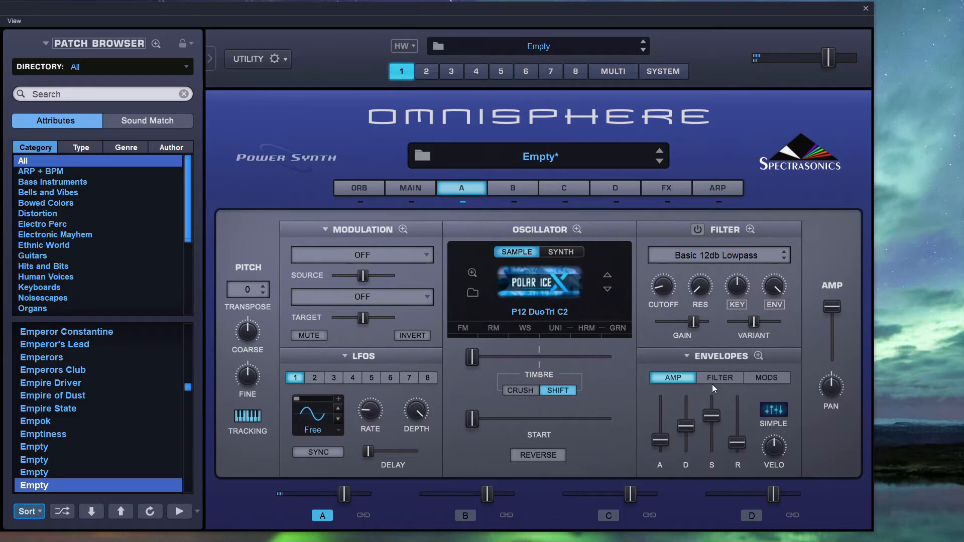
drag(695, 421, 712, 430)
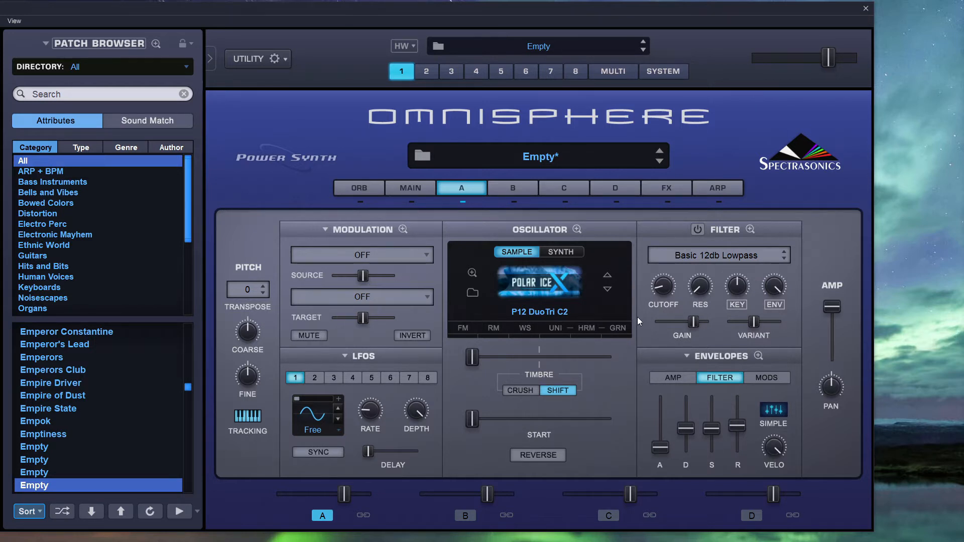
Open the granular settings of layer A's oscillator and enable granular synthesis, comparing the sound with it off and on.
click(617, 329)
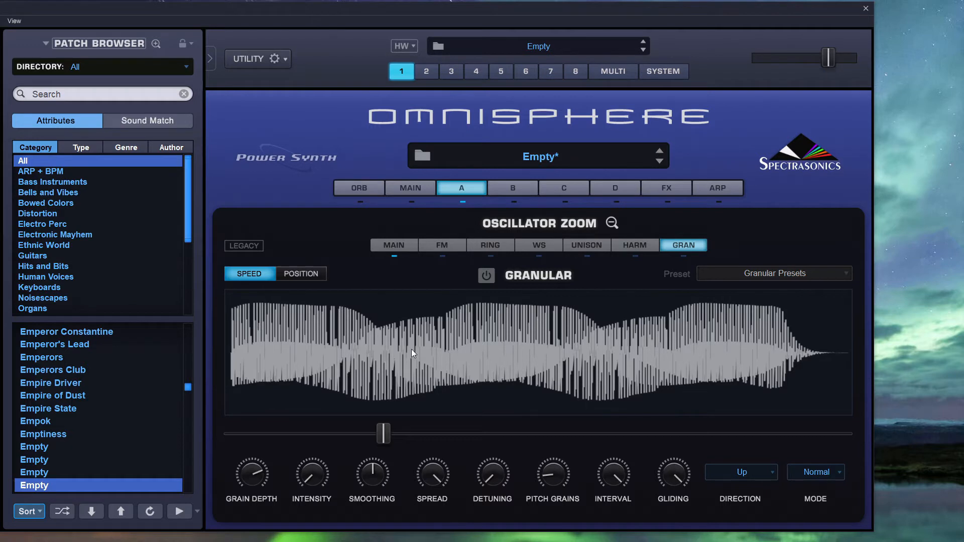
click(597, 226)
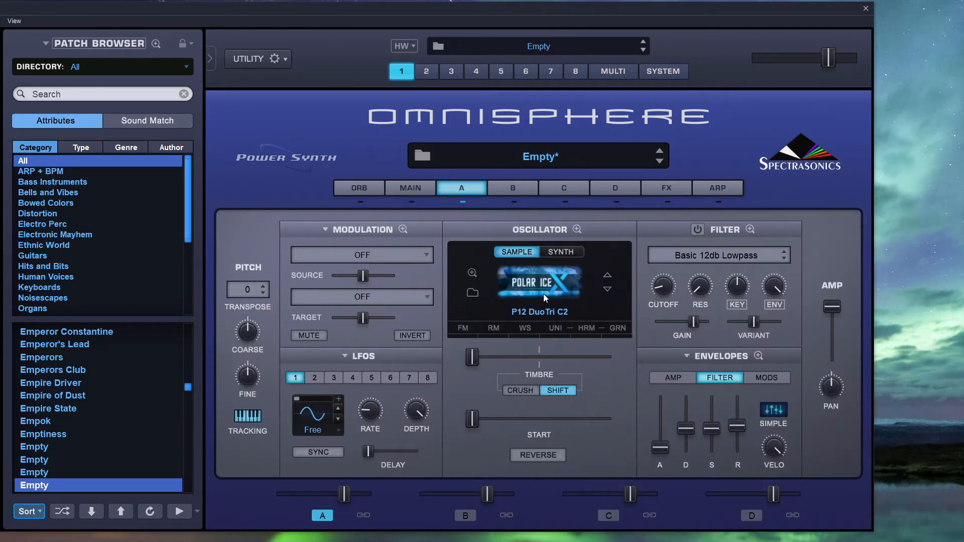
click(617, 328)
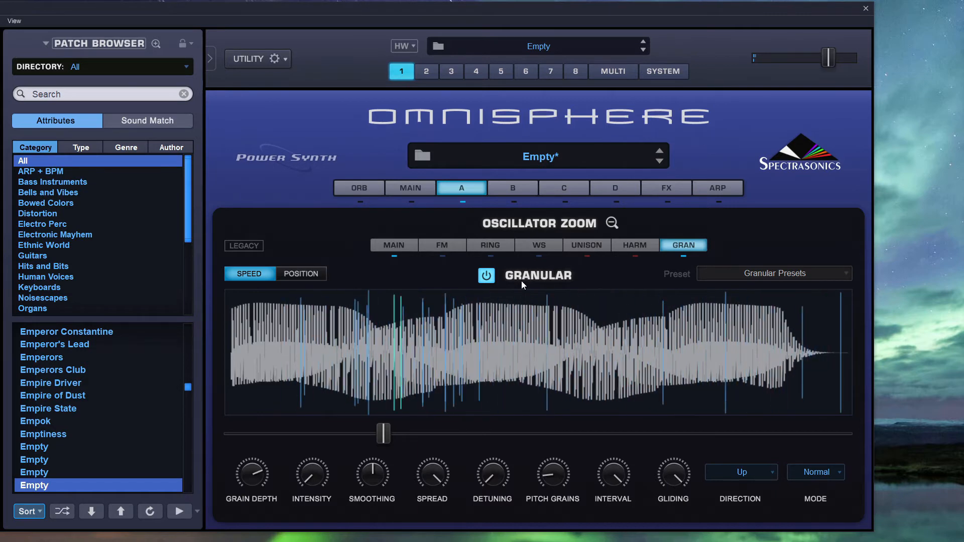
click(486, 275)
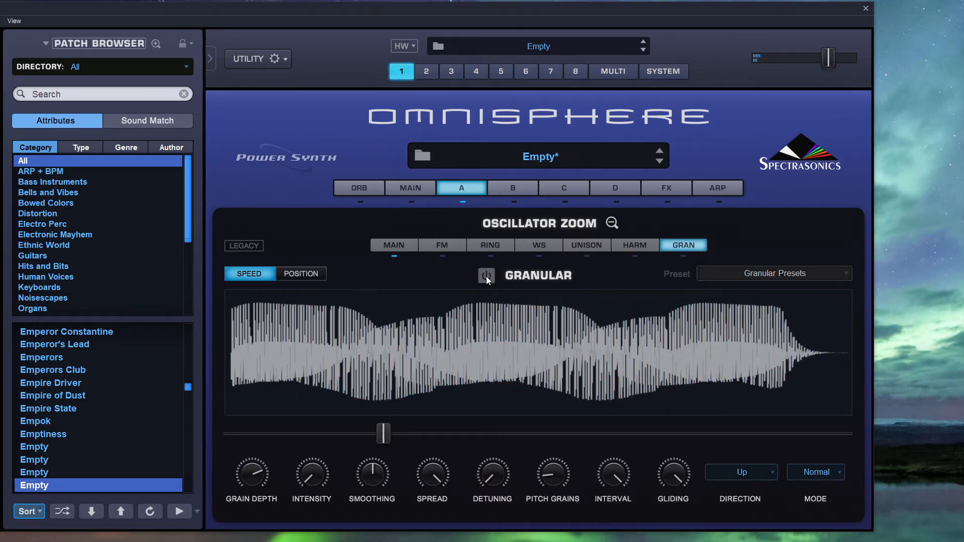
click(486, 276)
Reduce the granular speed to its minimum, then raise it to just over a third of its range.
mouse_move(382, 436)
drag(382, 436, 230, 405)
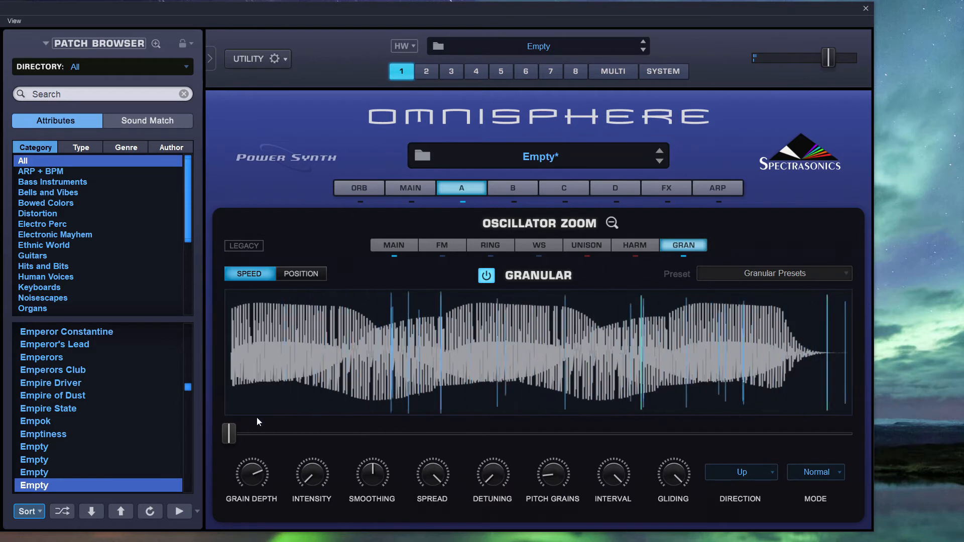
drag(229, 438, 452, 445)
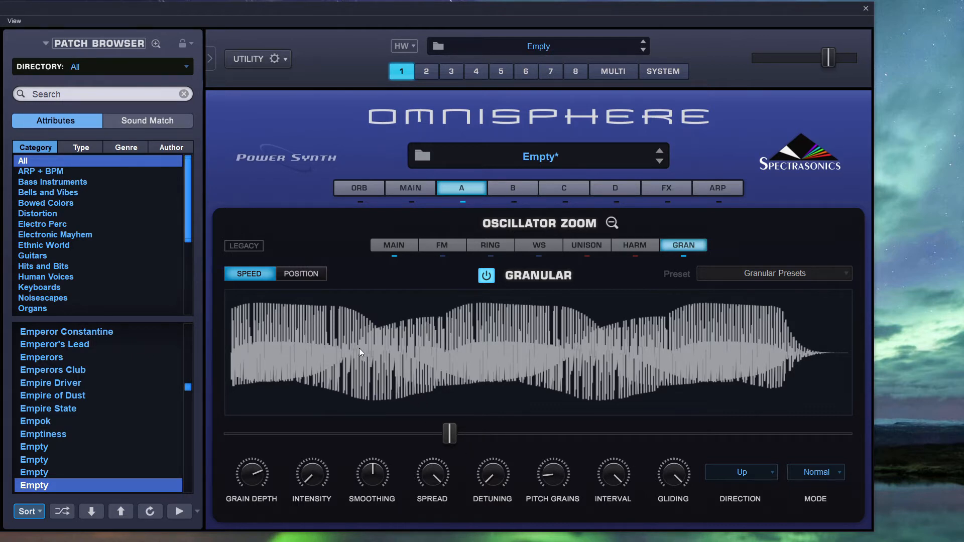
Switch the granular engine to Position mode and sweep the playback position across the waveform, stopping briefly at 0.369 before moving it further back.
click(321, 277)
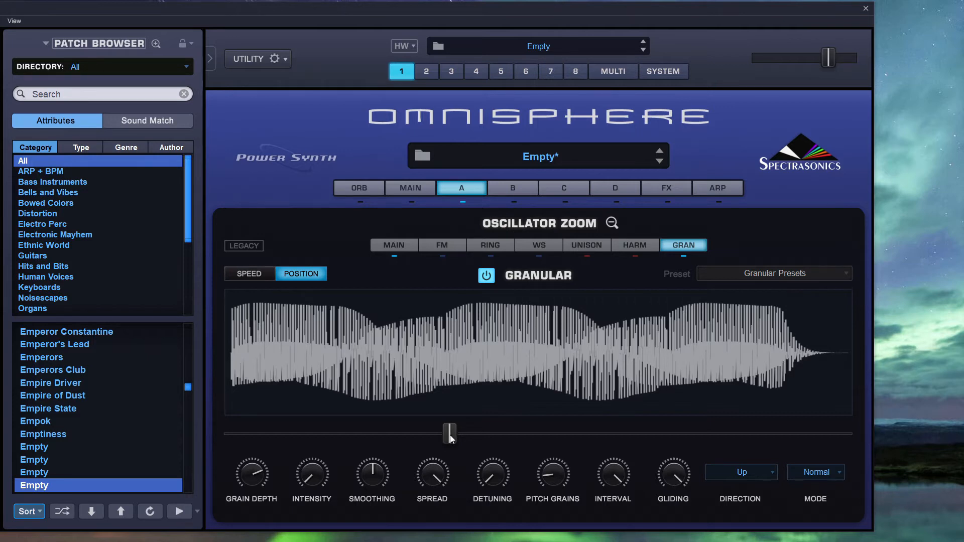
drag(450, 435, 553, 438)
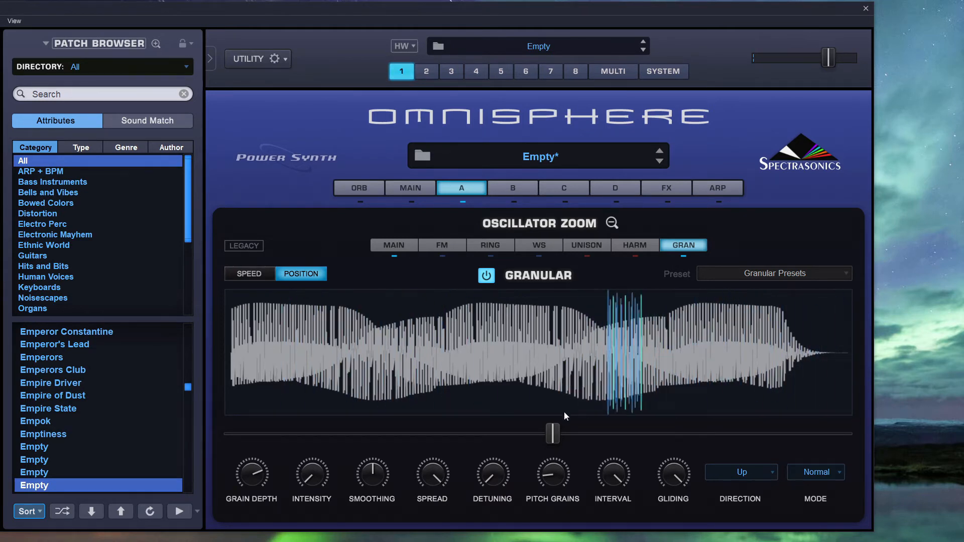
drag(552, 434, 725, 442)
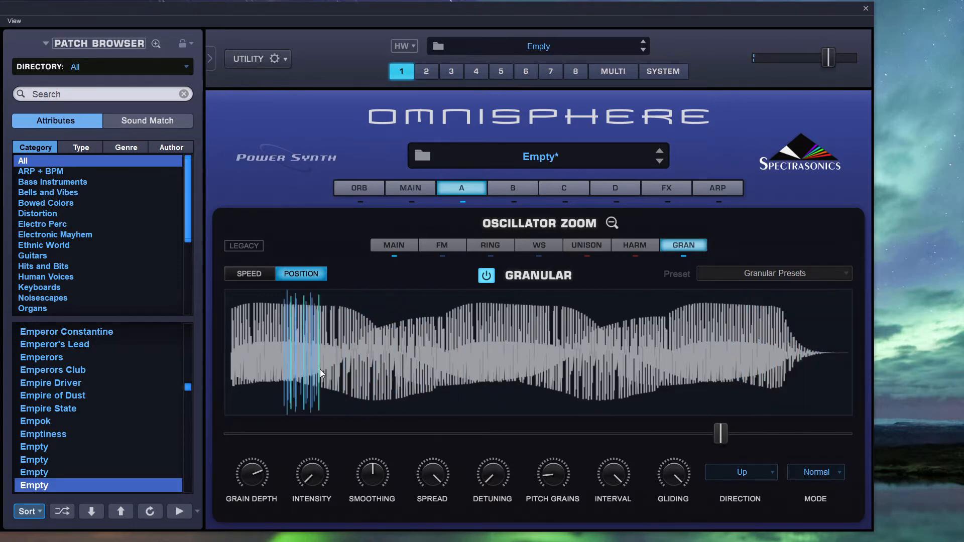
drag(731, 433, 461, 432)
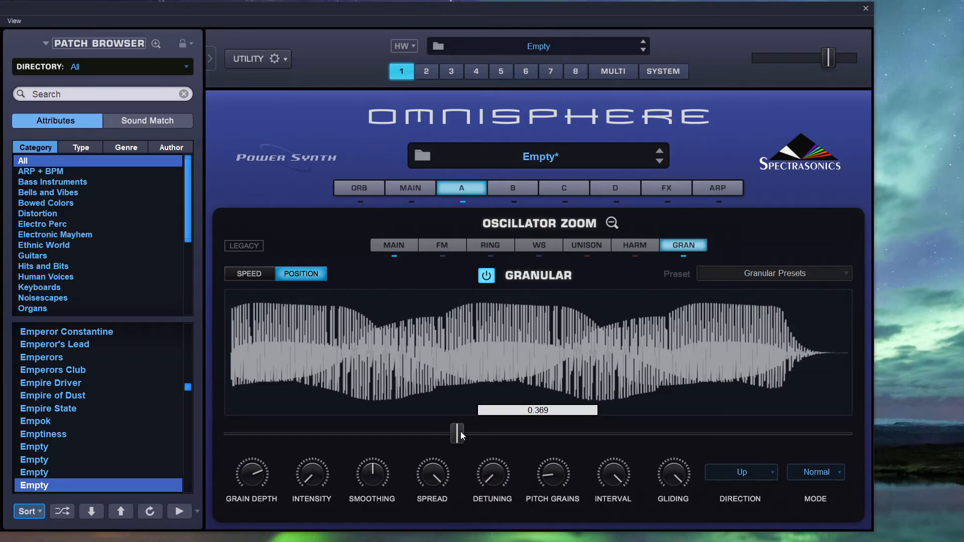
drag(460, 433, 397, 425)
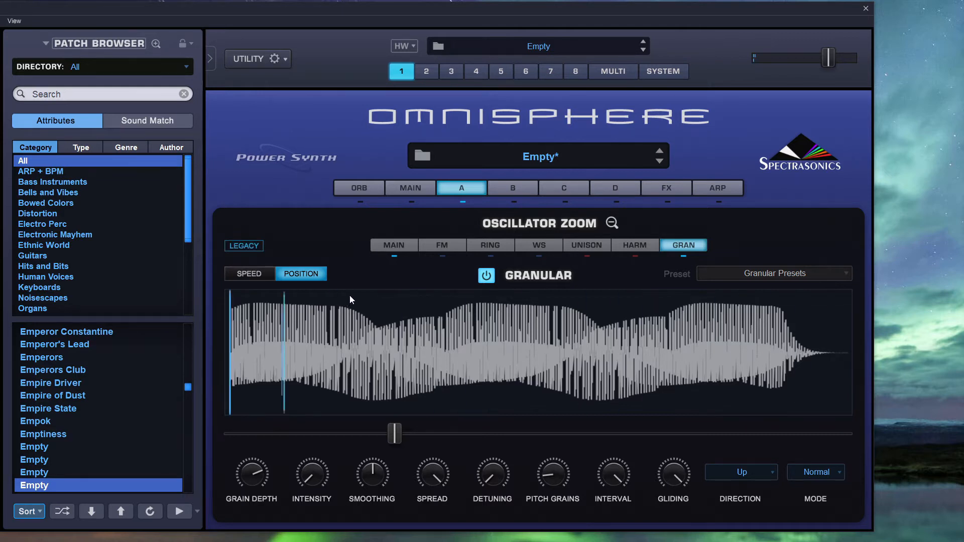
Disable Legacy mode, move the grain position forward, reduce the grain depth to its midpoint, and set the intensity to 0.160.
click(251, 248)
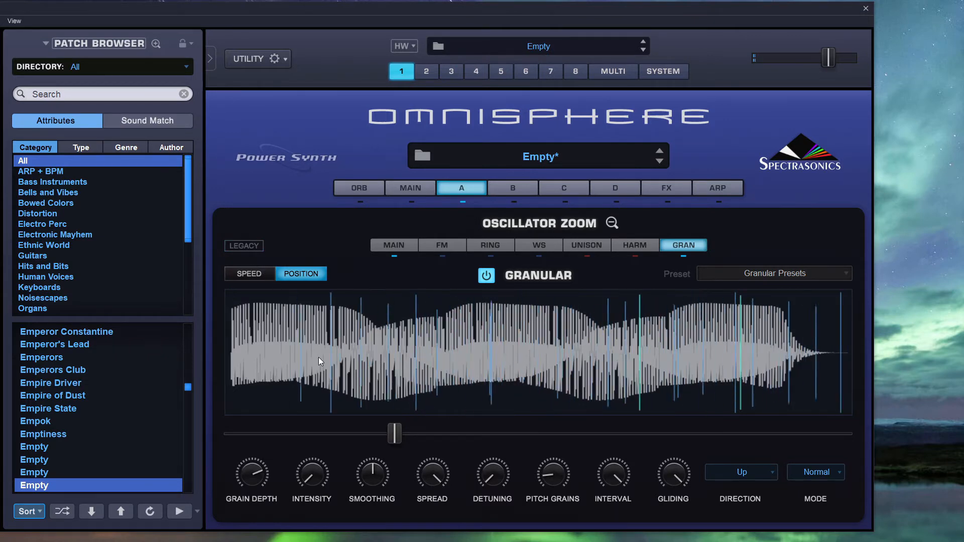
drag(396, 440, 450, 441)
drag(261, 478, 265, 517)
drag(302, 483, 315, 465)
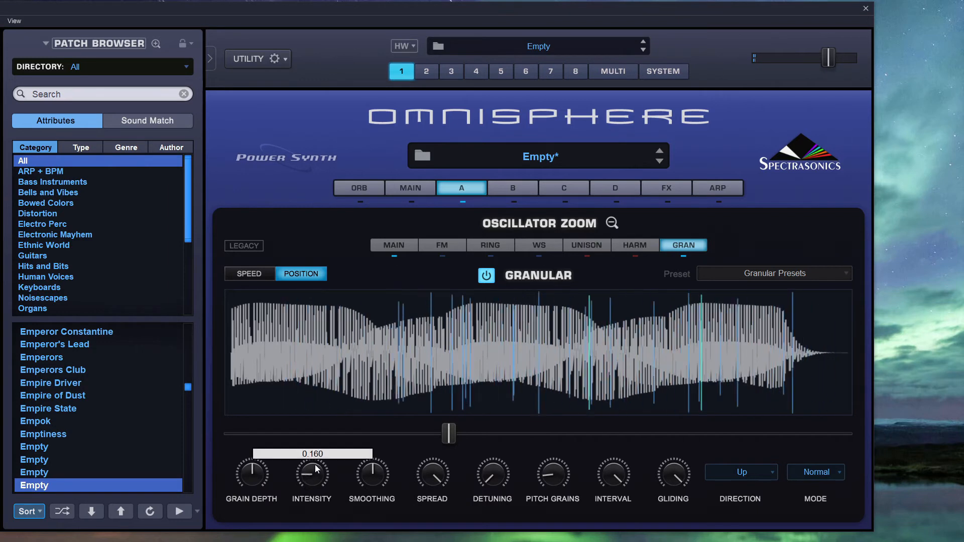
Compare the granular playback with Legacy mode on and off, leaving it off.
click(245, 245)
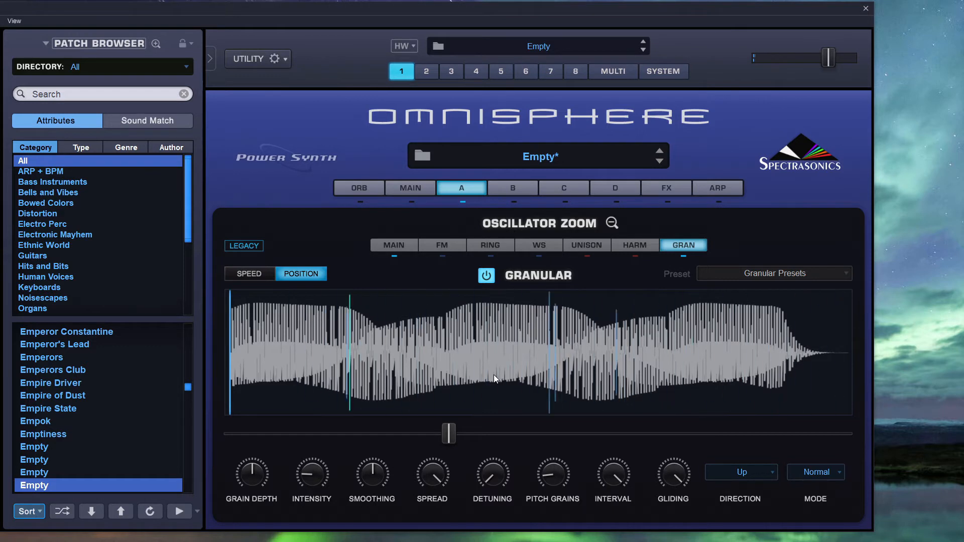
click(252, 246)
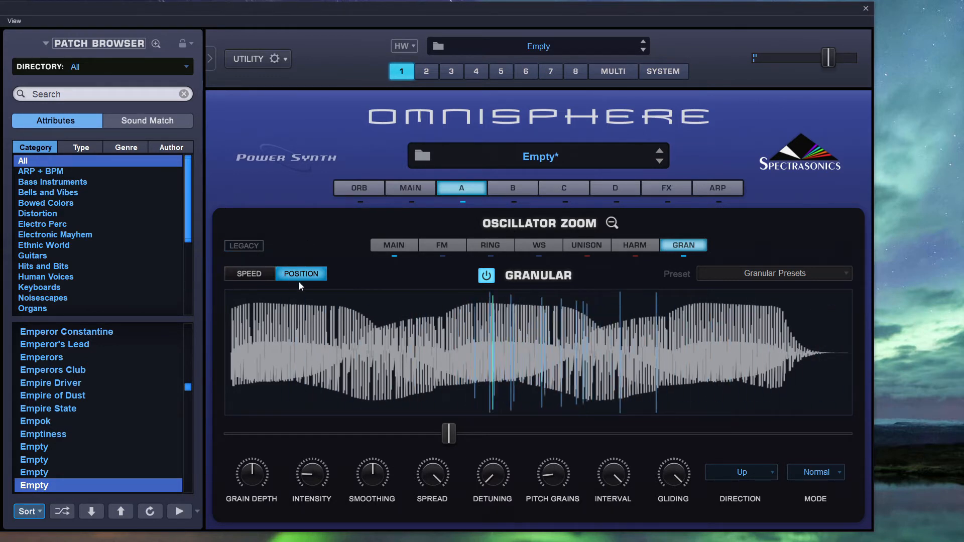
click(257, 245)
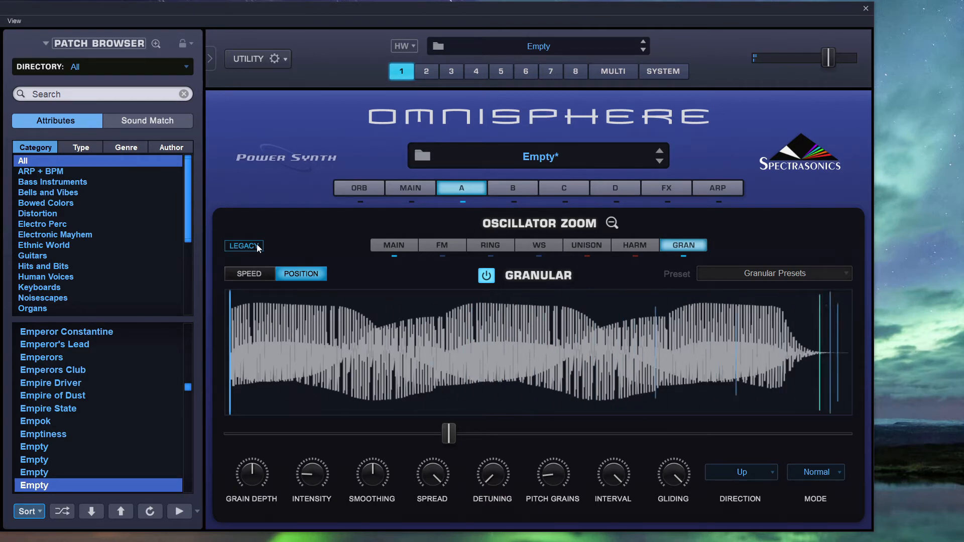
click(258, 245)
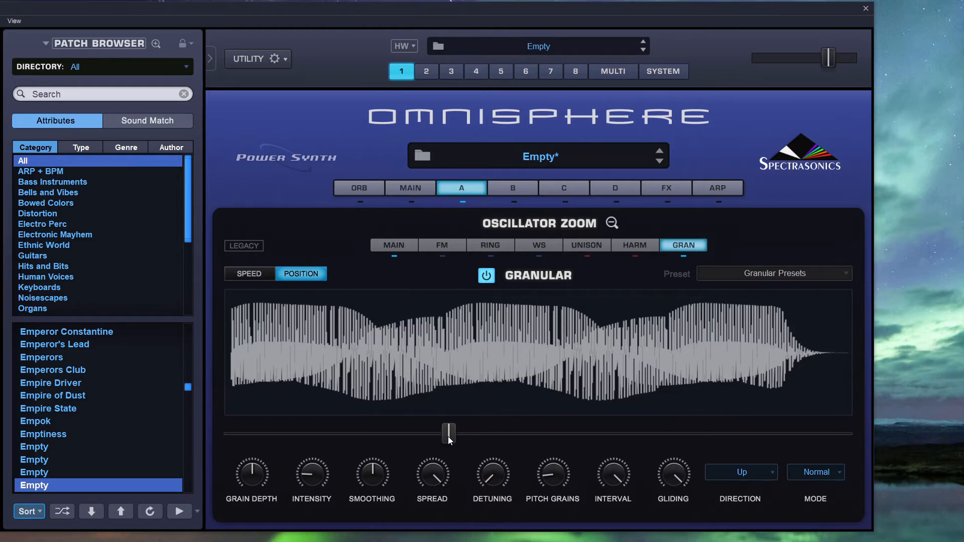
Sweep the grain position forward and back, then try grain depths of 0.715, below the midpoint, and maximum.
drag(448, 436, 607, 435)
drag(481, 441, 448, 438)
drag(250, 473, 270, 467)
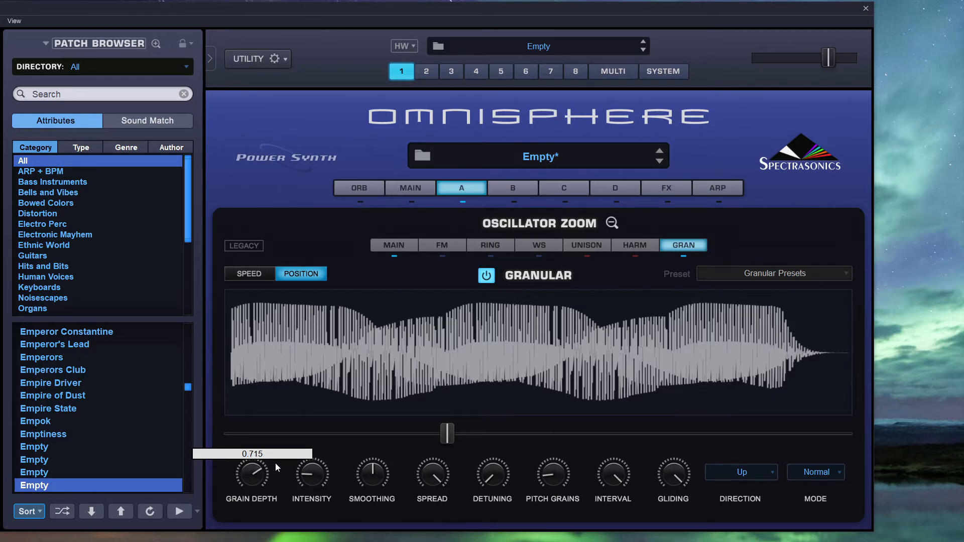
drag(275, 463, 264, 504)
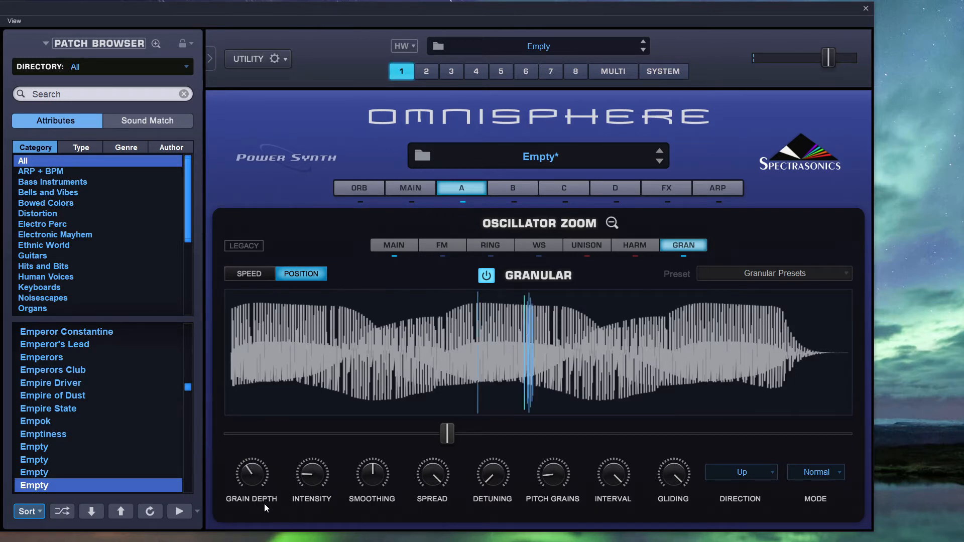
drag(257, 478, 277, 295)
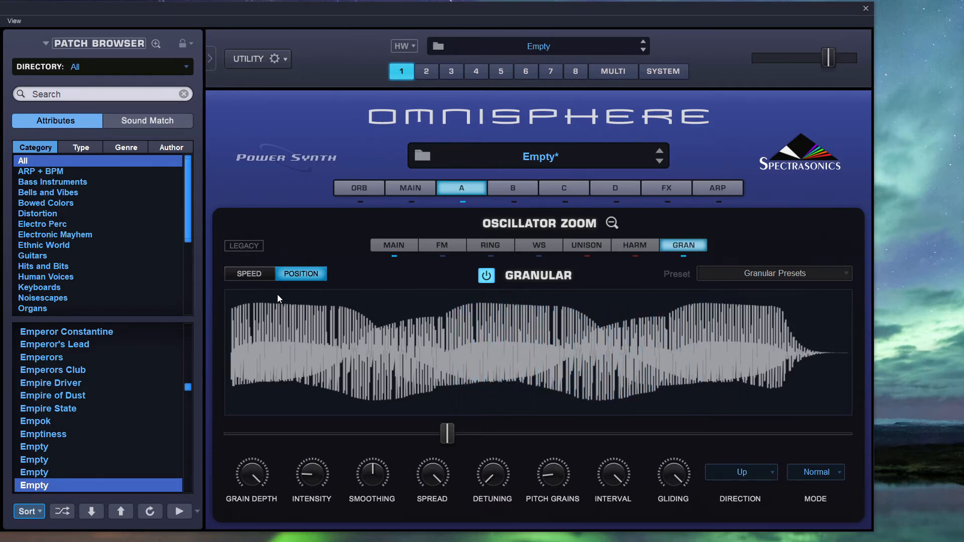
Set the granular slider to 0.620, try Speed mode before returning to Position mode, and reduce the grain depth to a low setting.
drag(462, 431, 611, 444)
click(269, 272)
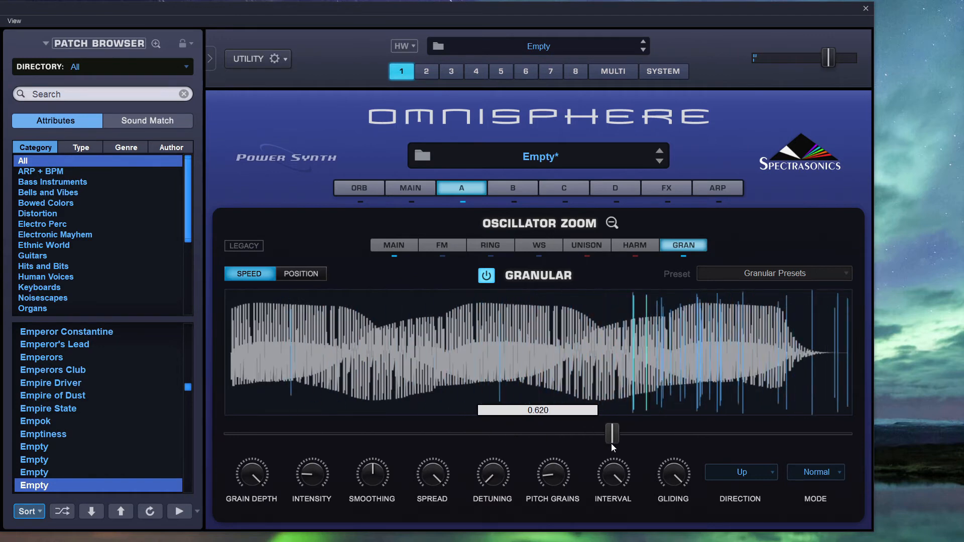
click(301, 274)
drag(252, 476, 279, 541)
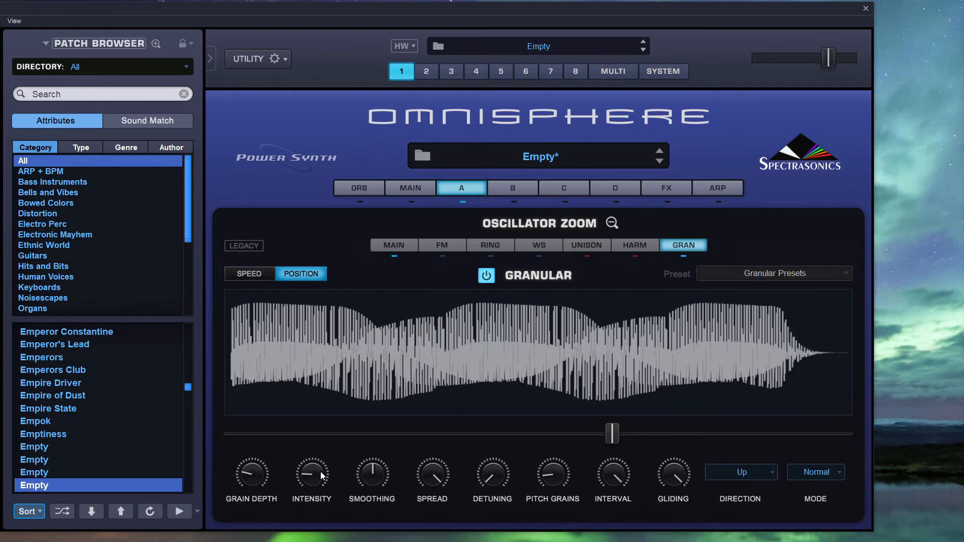
Raise the grain intensity to a high level, then reduce it to below its midpoint.
mouse_move(322, 476)
drag(320, 471, 342, 348)
drag(326, 465, 367, 533)
Set the grain smoothing to 0.750, then raise it to its maximum.
drag(382, 475, 398, 455)
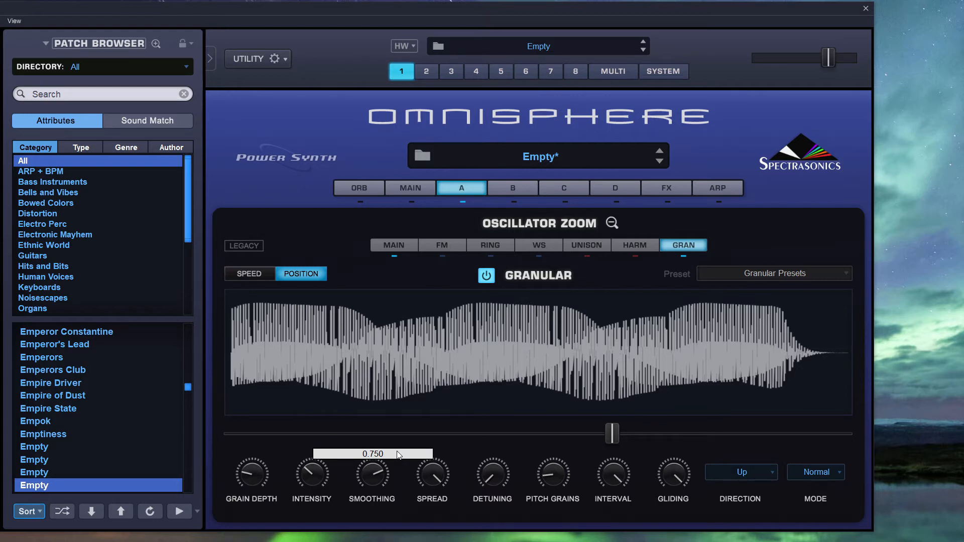
drag(399, 455, 397, 460)
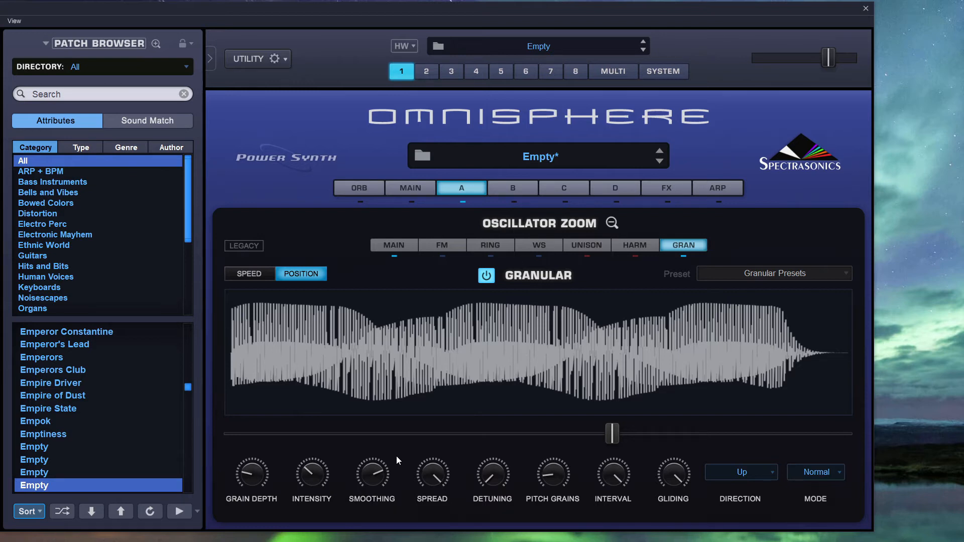
drag(381, 469, 385, 432)
Compare a grain spread of 1.000 with 0.000, restore the full spread, and raise the detuning above its midpoint.
drag(438, 474, 440, 463)
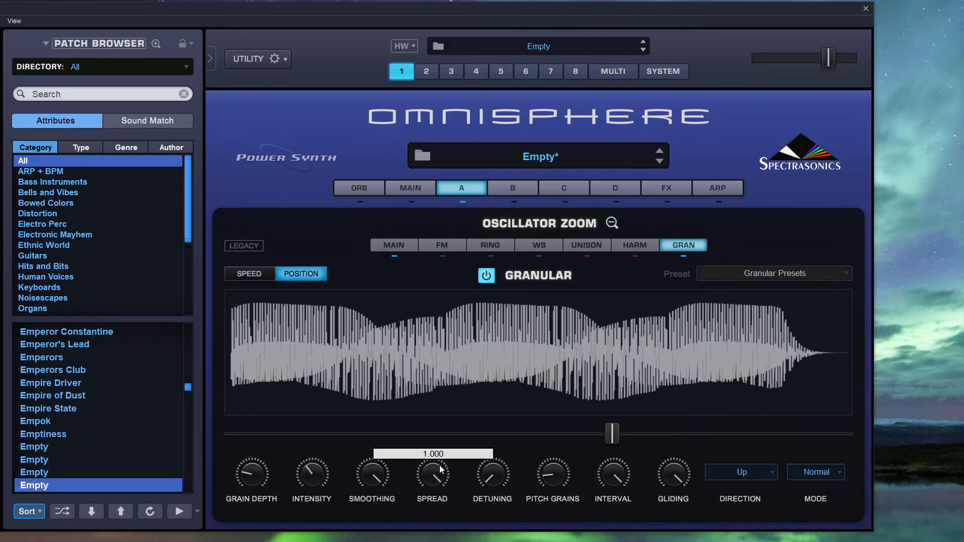
drag(439, 465, 439, 503)
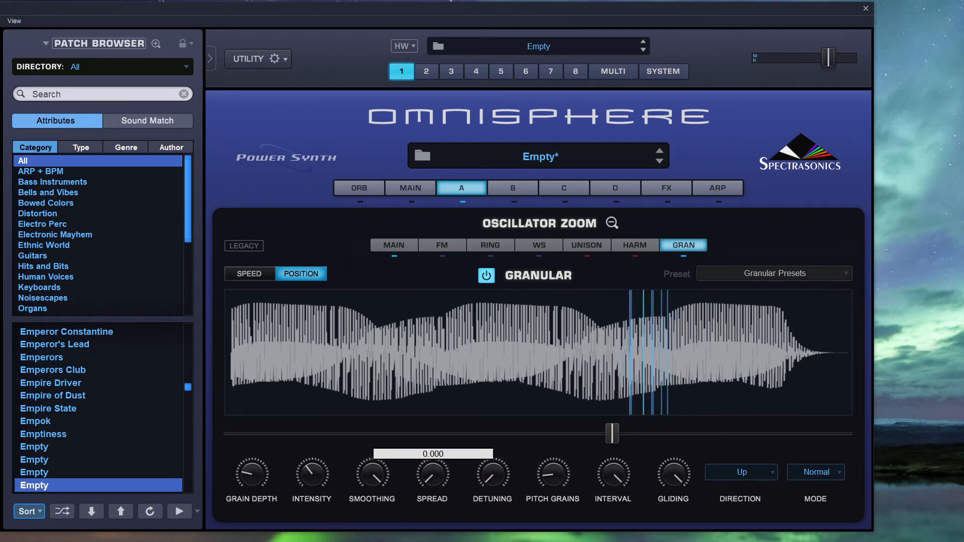
drag(439, 502, 439, 500)
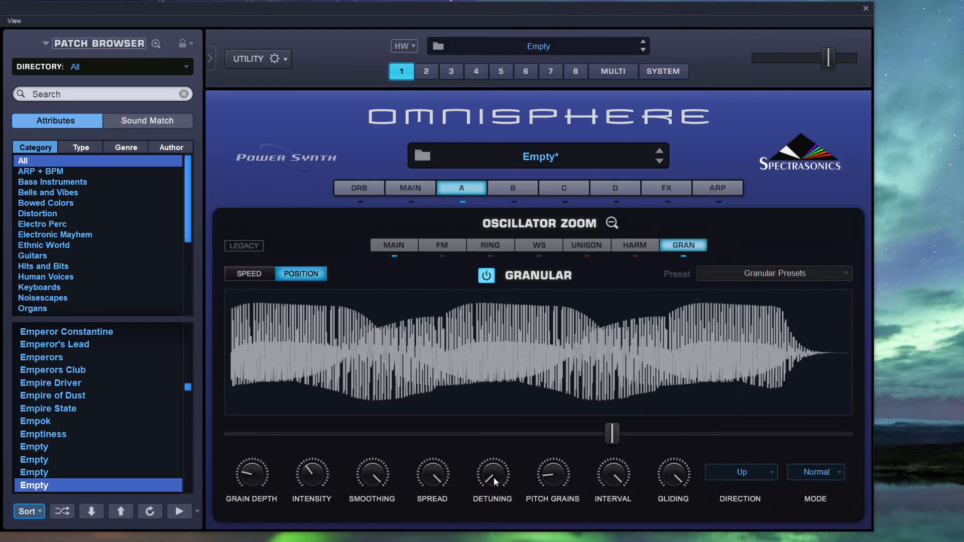
drag(493, 478, 512, 399)
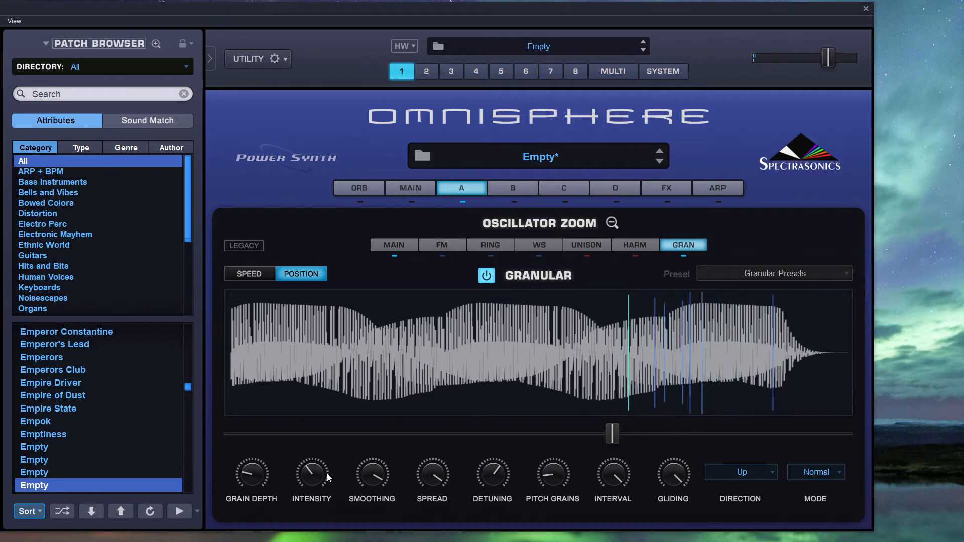
Lower the grain intensity and grain depth to low settings, and reduce the smoothing to 0.855.
drag(314, 475, 312, 497)
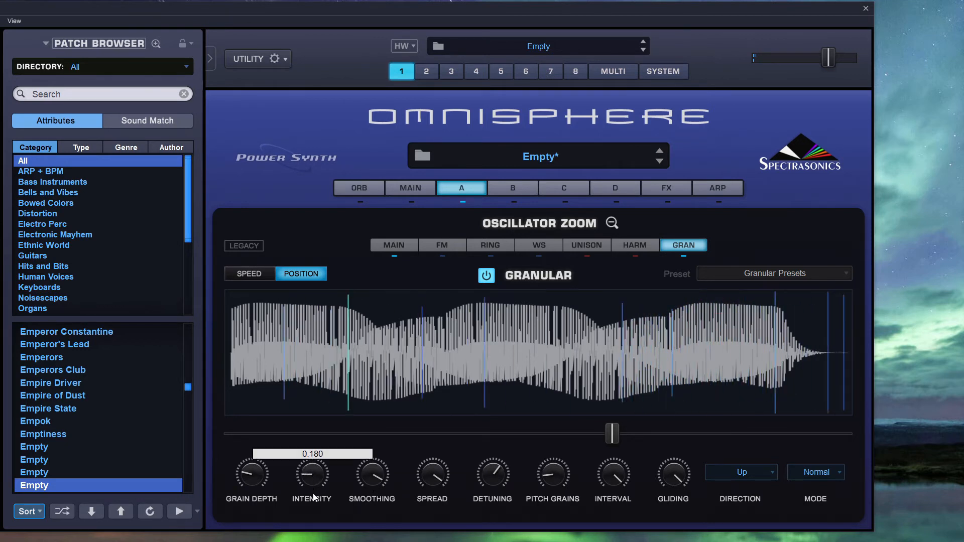
drag(256, 475, 258, 481)
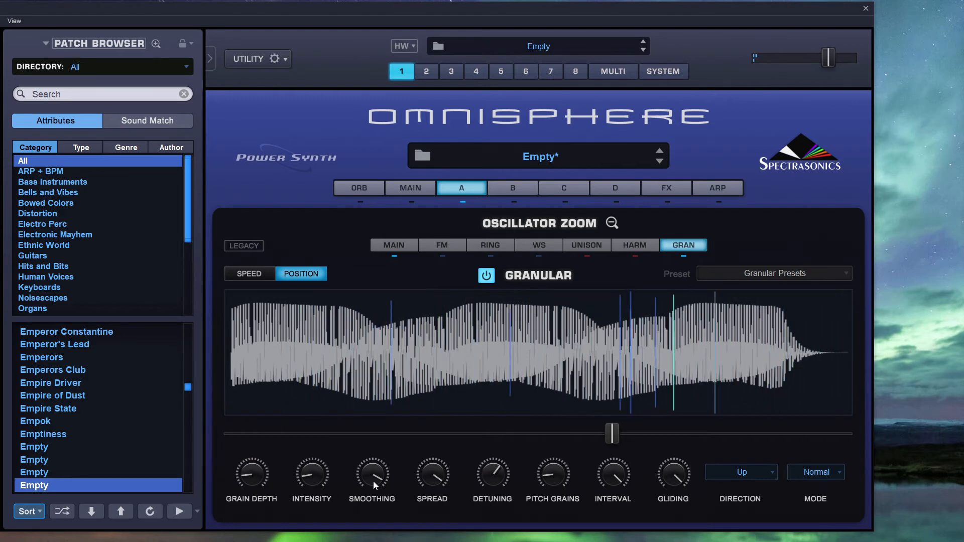
drag(373, 482, 378, 477)
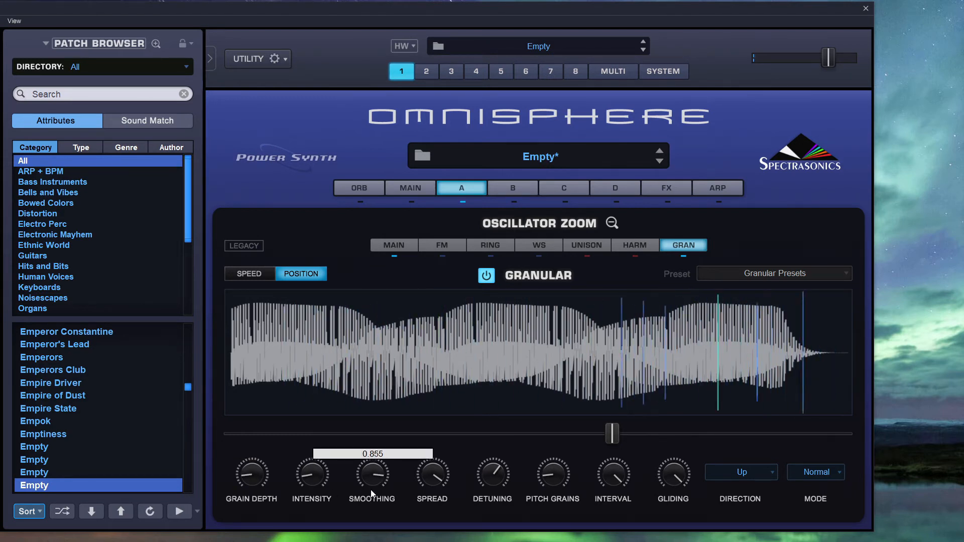
Try Speed mode with the slider at 0.037, and return to Position mode with the position set early in the sample.
click(240, 274)
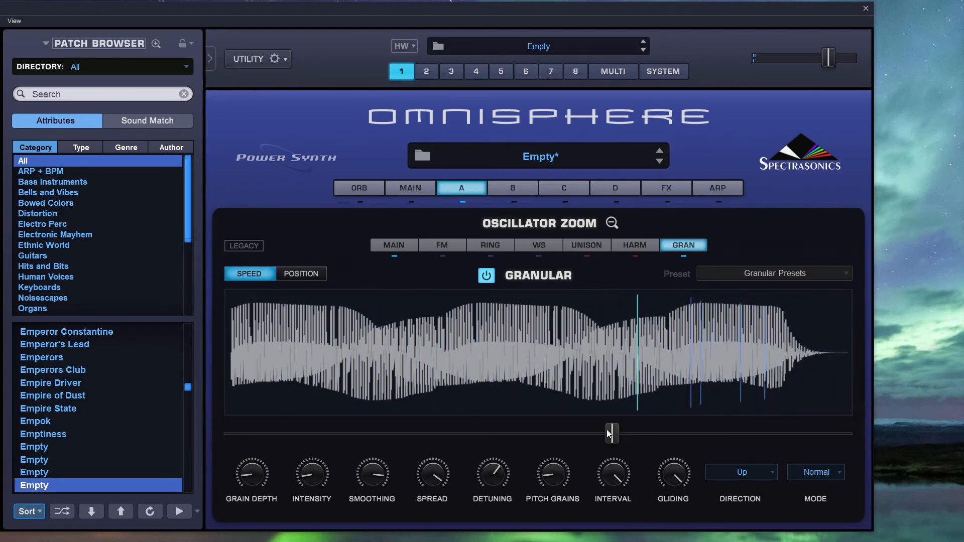
drag(612, 433, 252, 417)
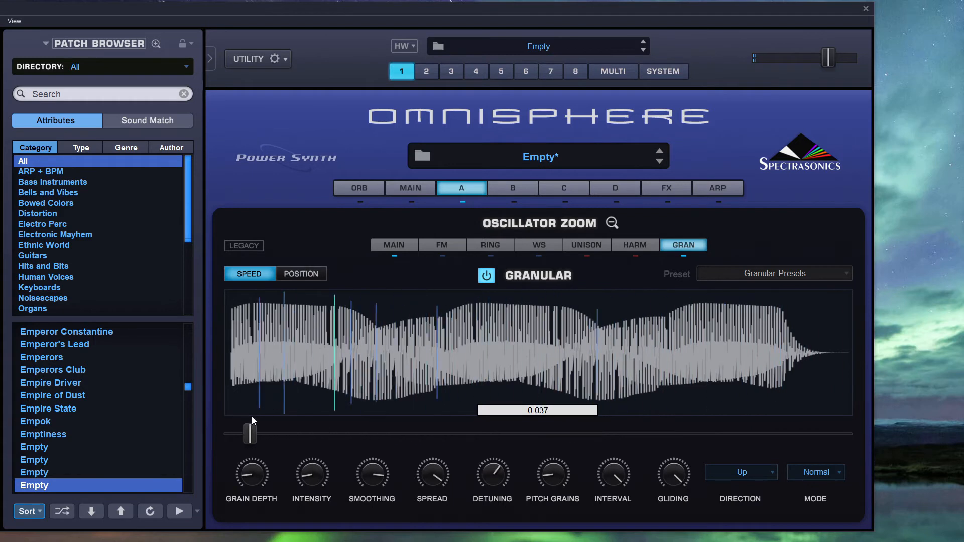
click(312, 277)
drag(242, 439, 295, 440)
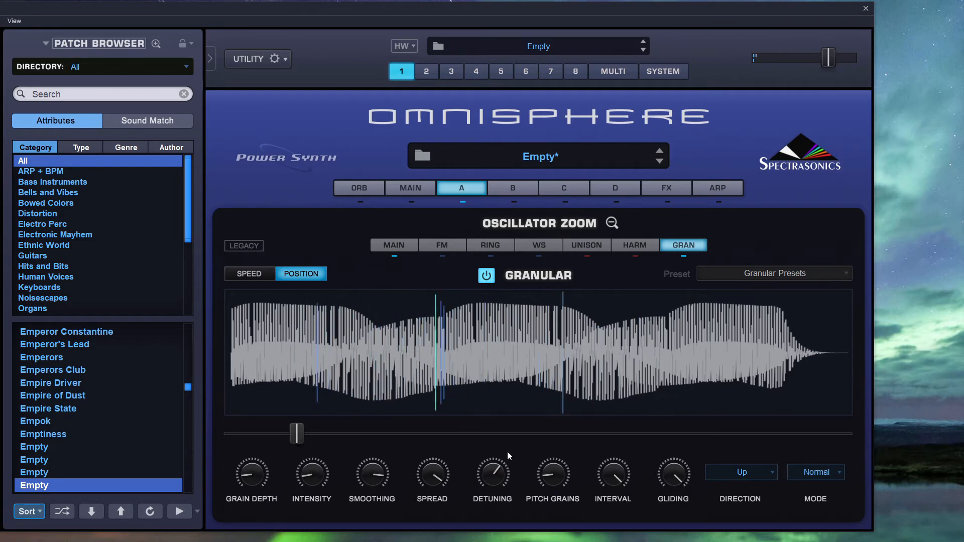
Reduce the grain detuning to its minimum and lower the spread to slightly above its midpoint.
mouse_move(505, 482)
drag(505, 482, 501, 508)
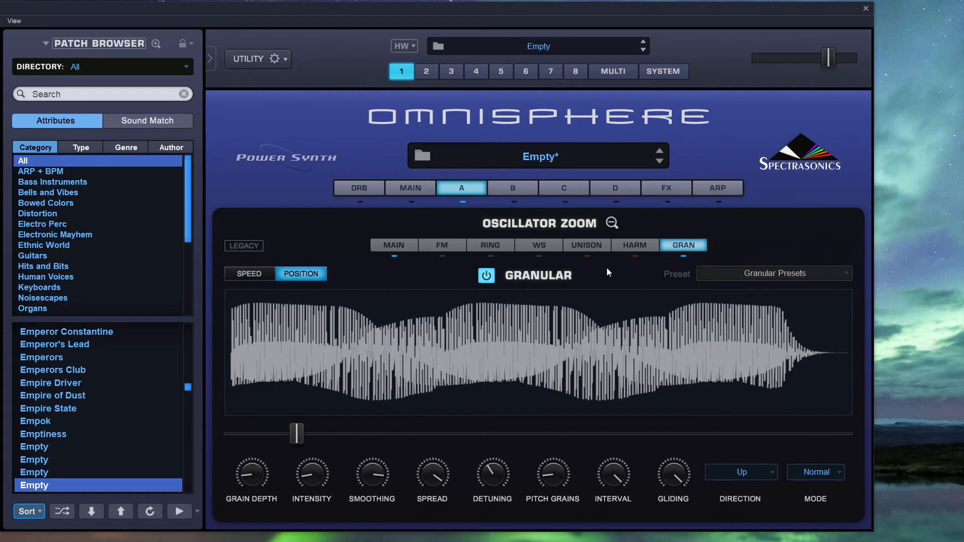
drag(493, 475, 493, 499)
drag(433, 474, 435, 514)
click(613, 226)
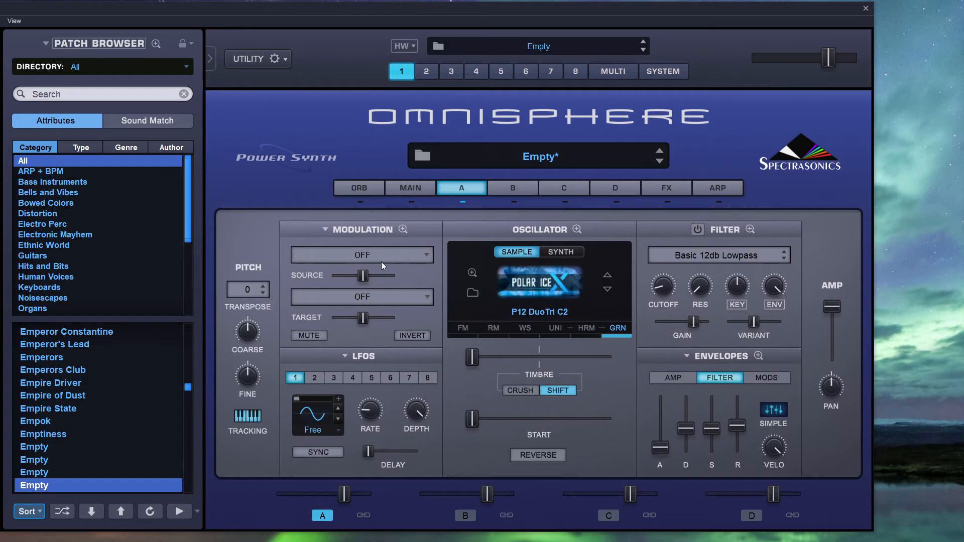
Route LFO1 to Sample Granular Trigger in the first slot of layer A's modulation matrix.
click(403, 229)
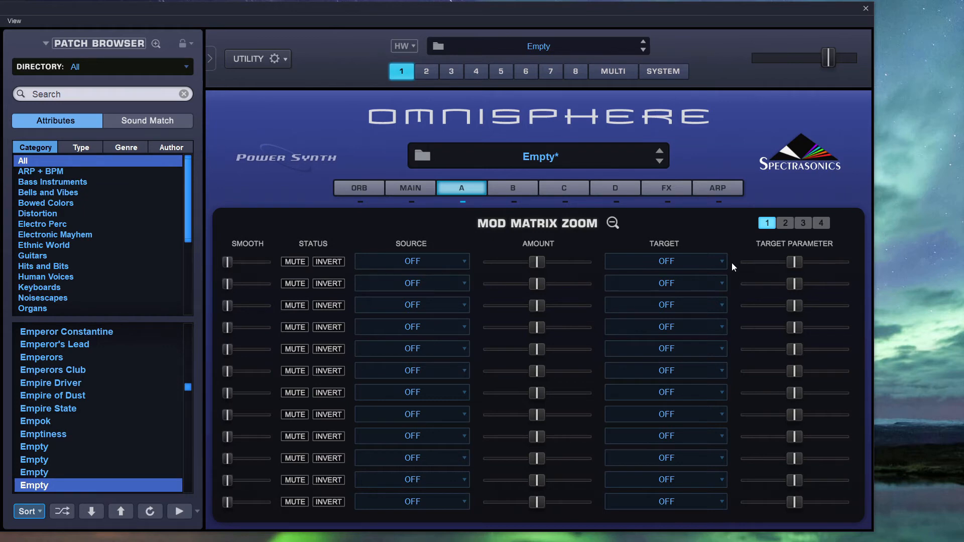
click(716, 262)
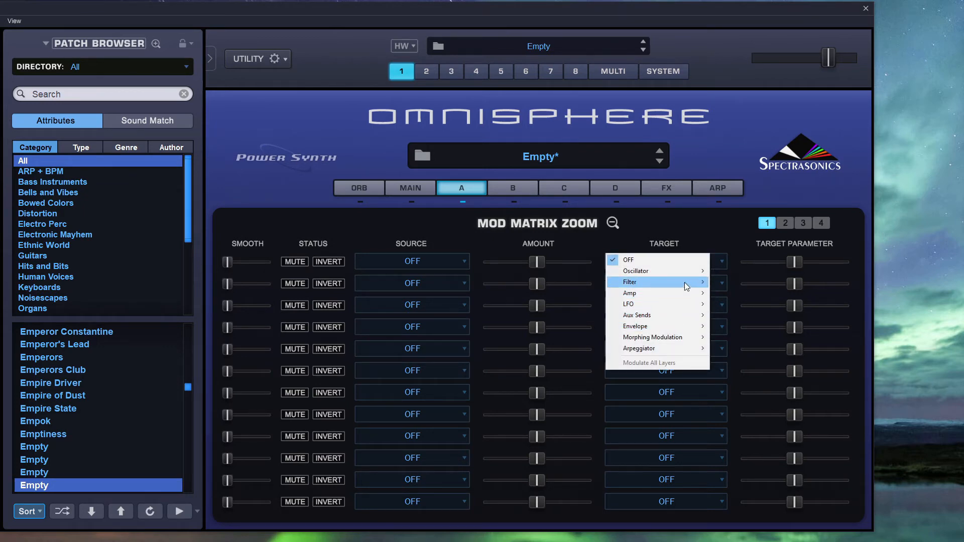
mouse_move(701, 272)
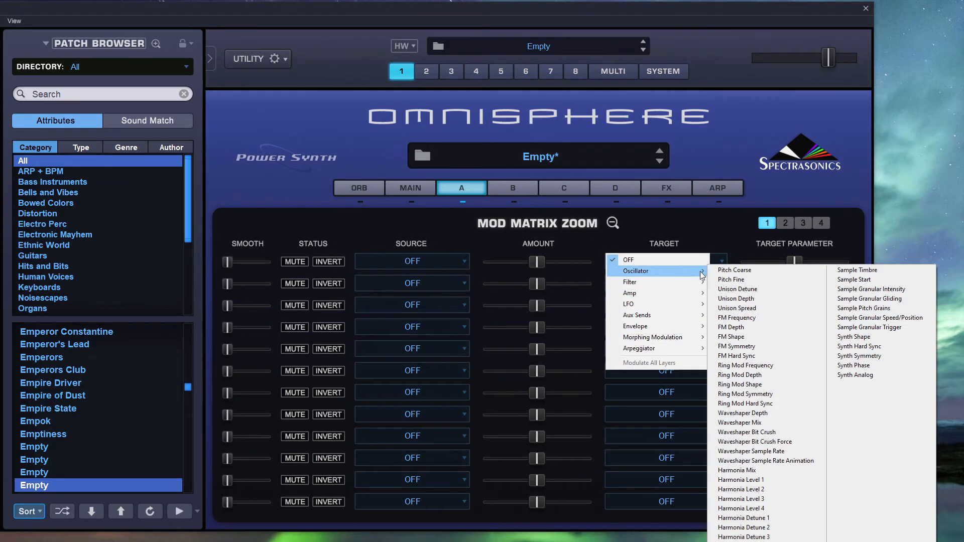
click(878, 329)
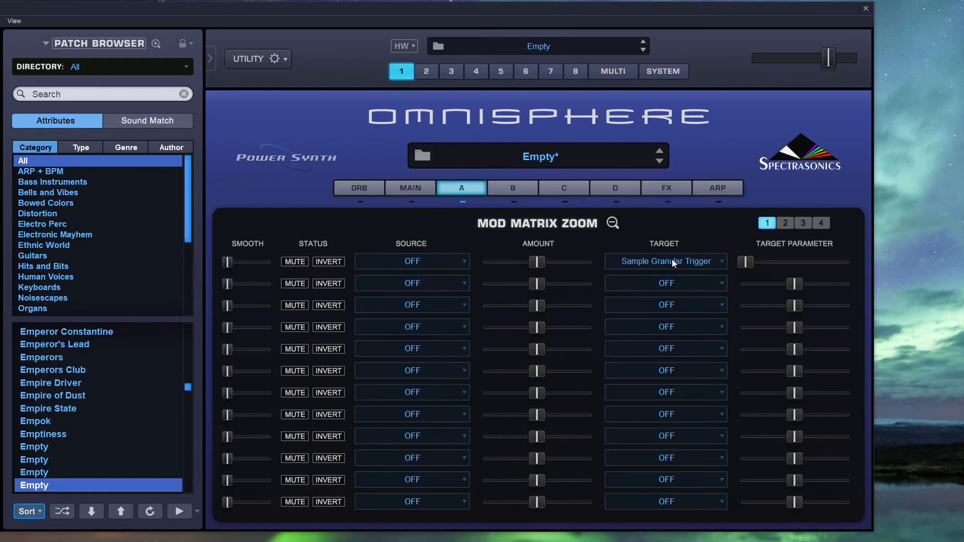
click(438, 267)
click(382, 267)
click(614, 223)
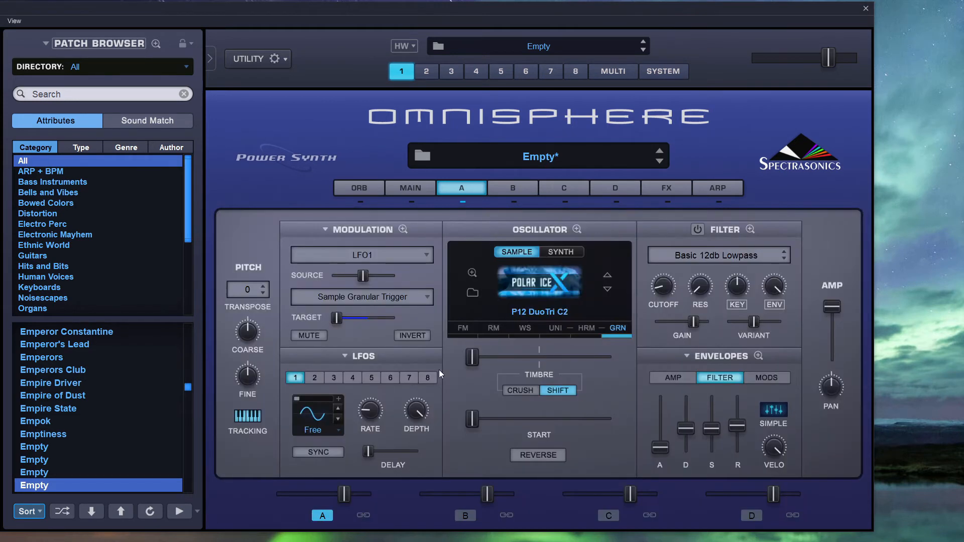
Give LFO1 a square waveform, adjust its rate, and enable tempo sync.
click(325, 414)
click(326, 431)
drag(366, 423, 372, 398)
click(338, 450)
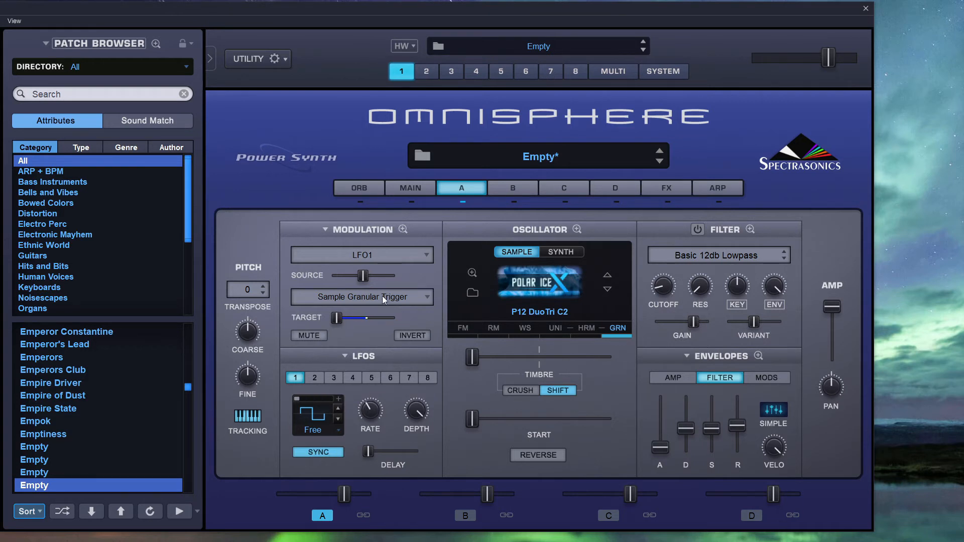
Raise the LFO1 to Sample Granular Trigger modulation amount to its maximum.
click(403, 230)
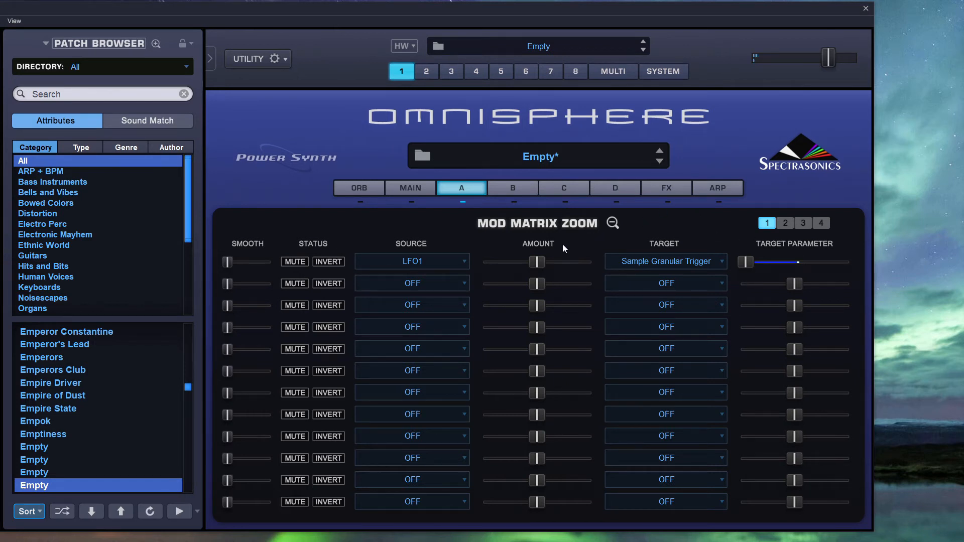
drag(541, 261, 603, 261)
click(614, 224)
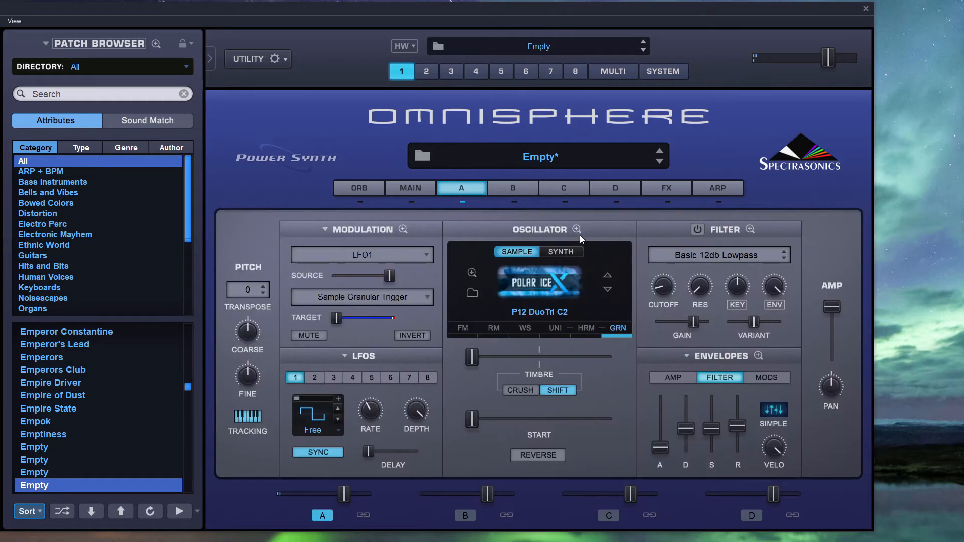
Raise layer A's grain depth, lower the smoothing, and reduce the grain intensity to its minimum after trying higher settings.
click(618, 328)
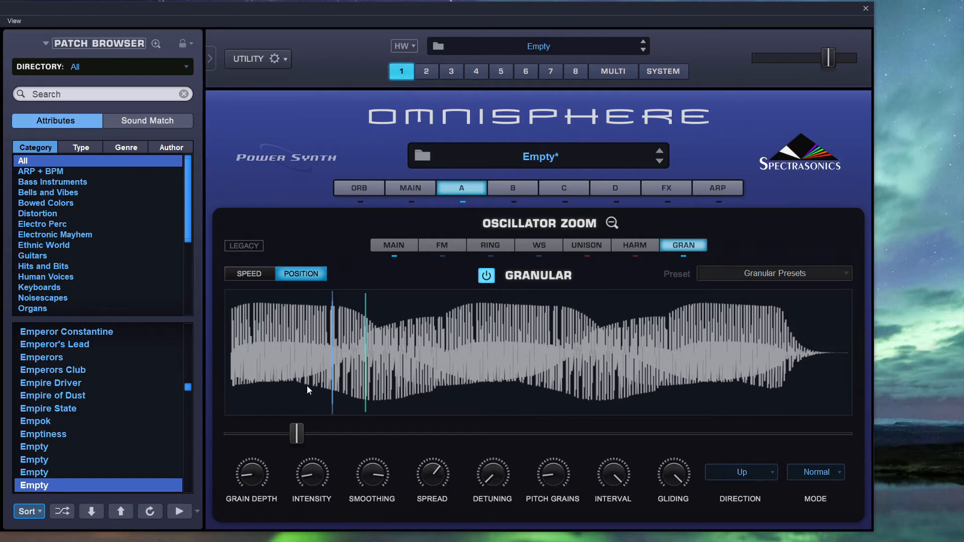
drag(256, 476, 315, 454)
drag(374, 474, 375, 502)
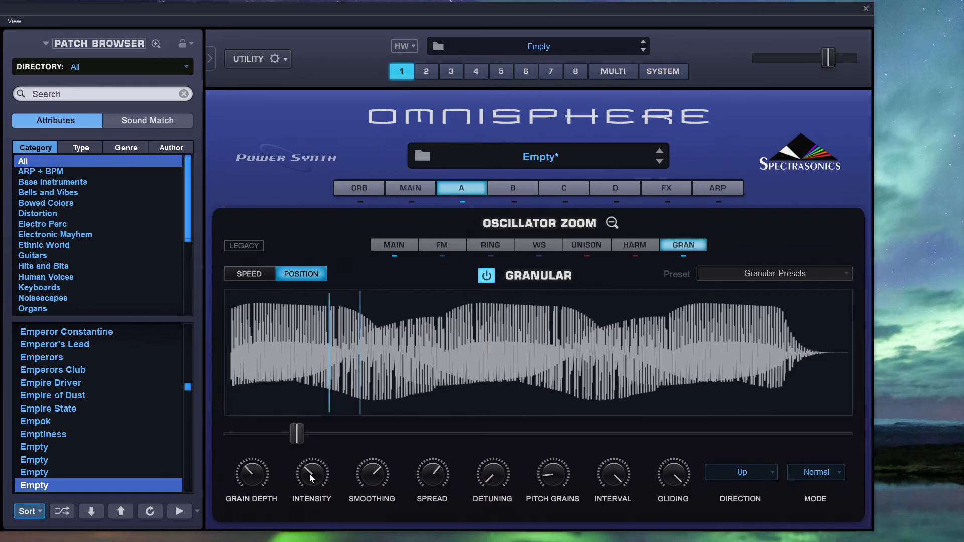
drag(310, 474, 320, 442)
drag(310, 474, 301, 522)
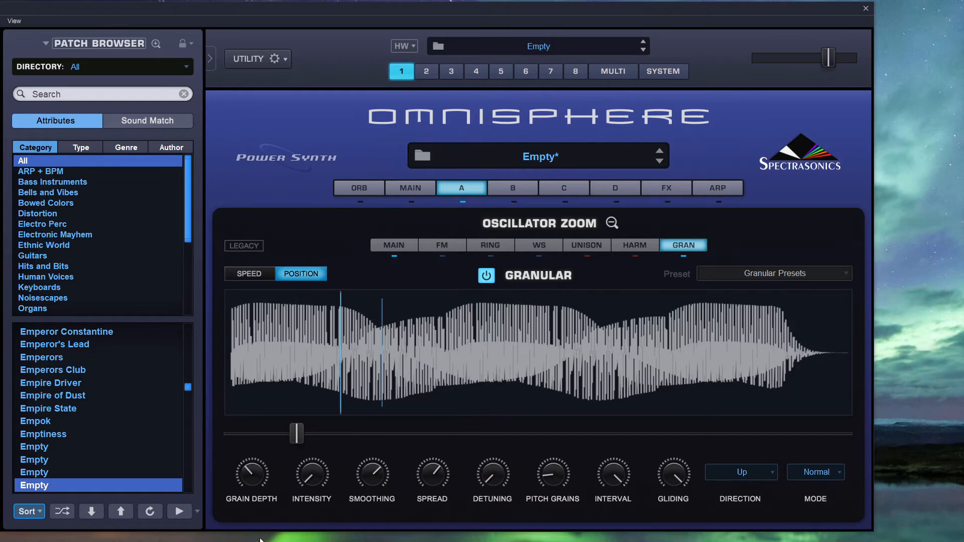
Fine-tune the grain depth, smoothing and detuning slightly, and set Pitch Grains to 0.230.
drag(246, 477, 254, 464)
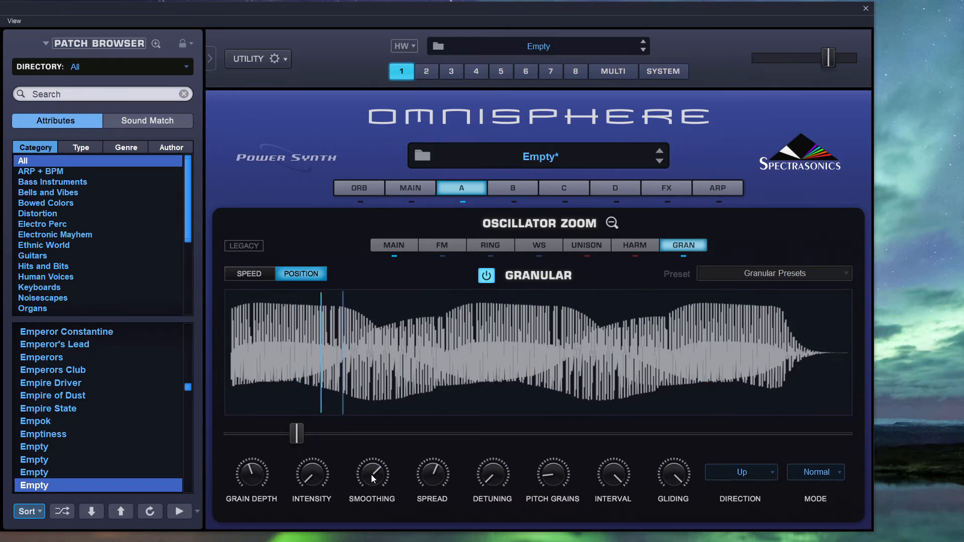
drag(372, 475, 373, 486)
drag(496, 479, 557, 461)
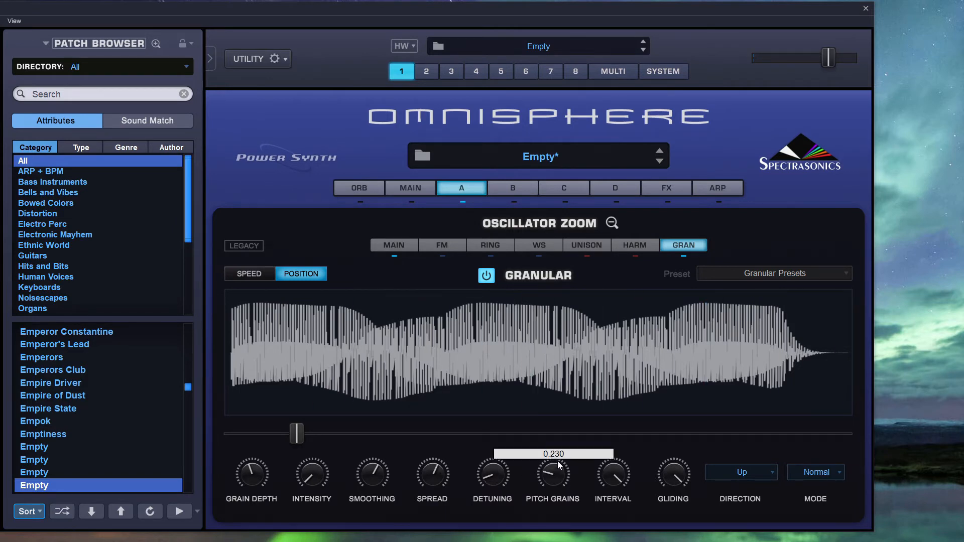
click(613, 224)
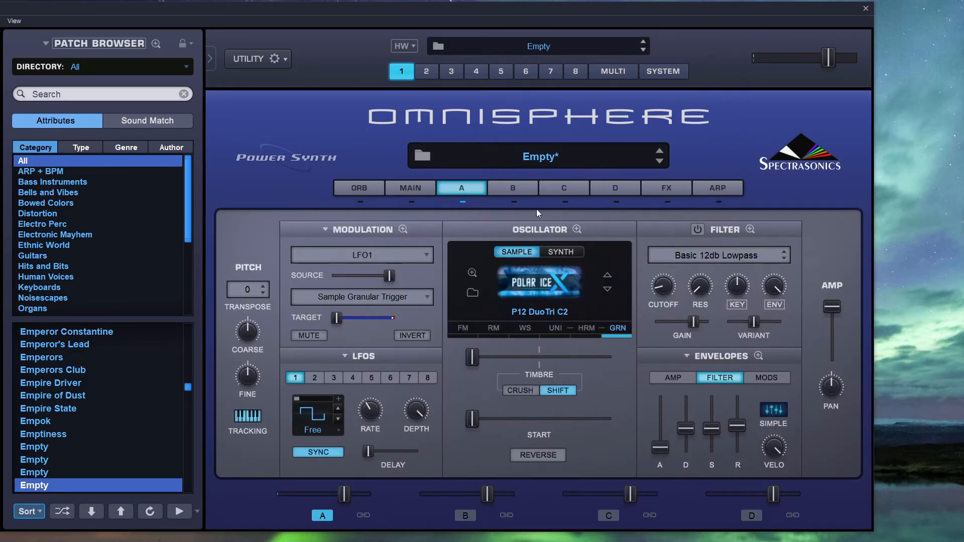
Try a synth oscillator on layer B with its filter enabled and resonance raised, and return to layer A.
click(517, 190)
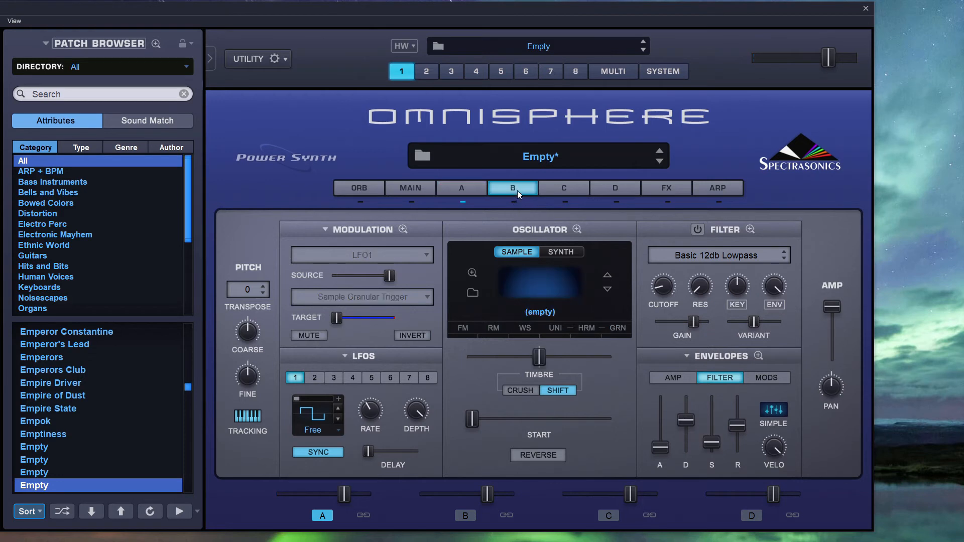
click(569, 254)
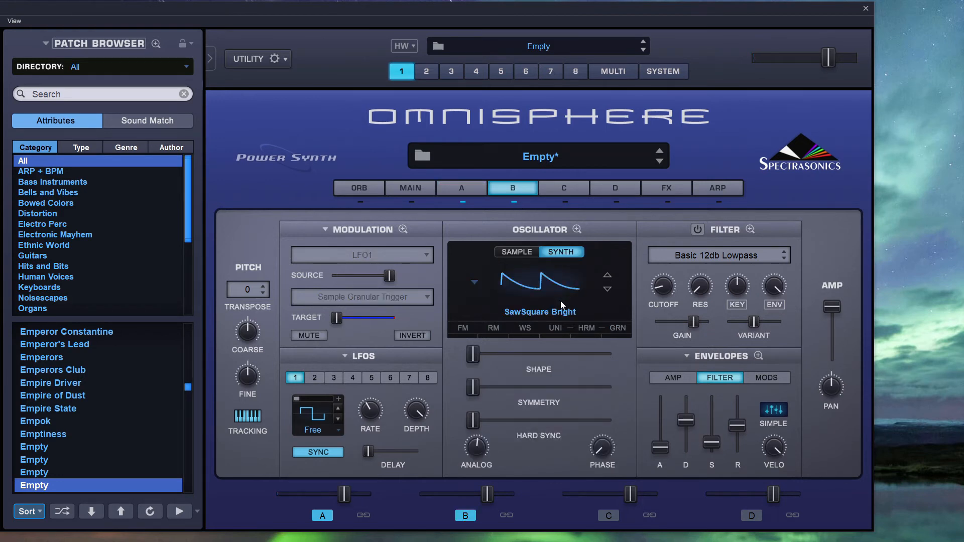
click(698, 230)
drag(701, 290, 706, 270)
click(481, 189)
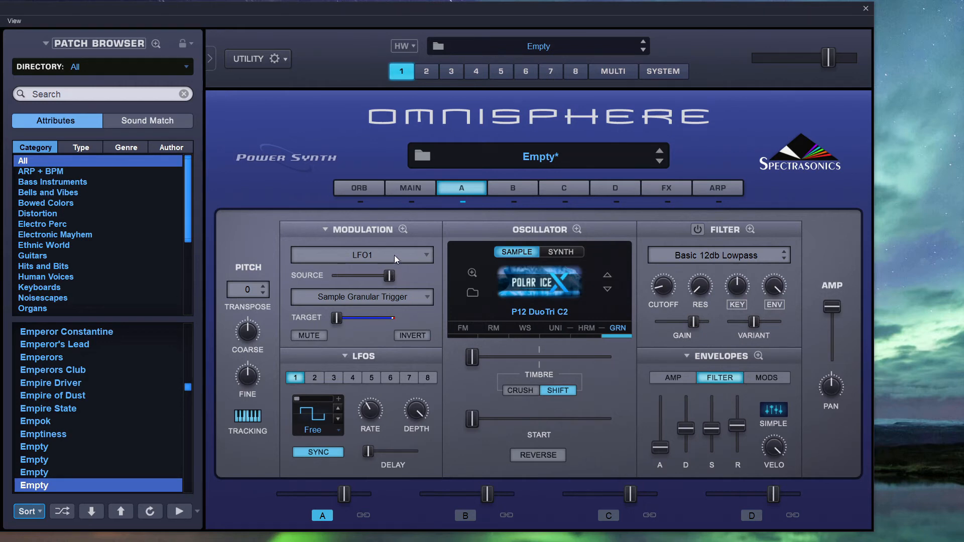
Check the available modulation sources and set the Sample Granular Trigger's source to OFF.
click(393, 255)
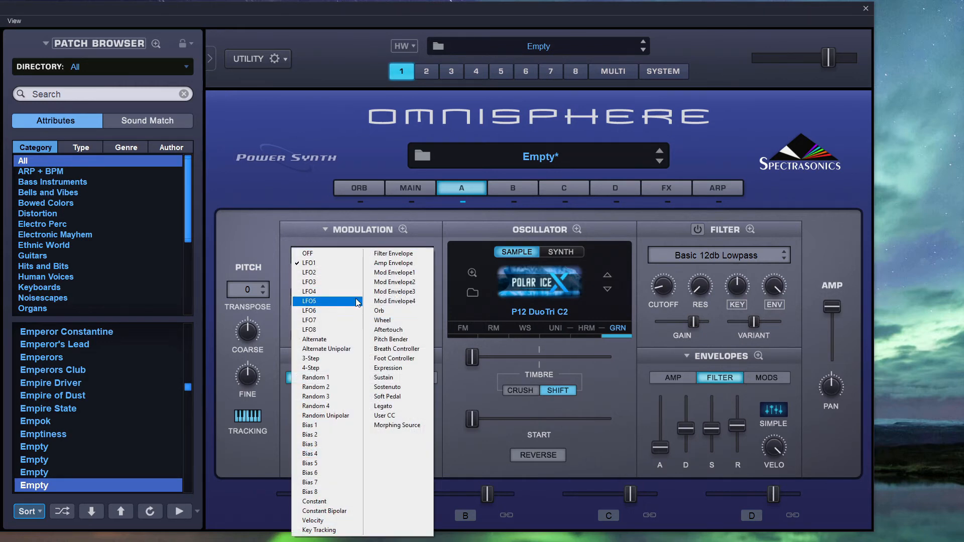
click(426, 240)
click(408, 257)
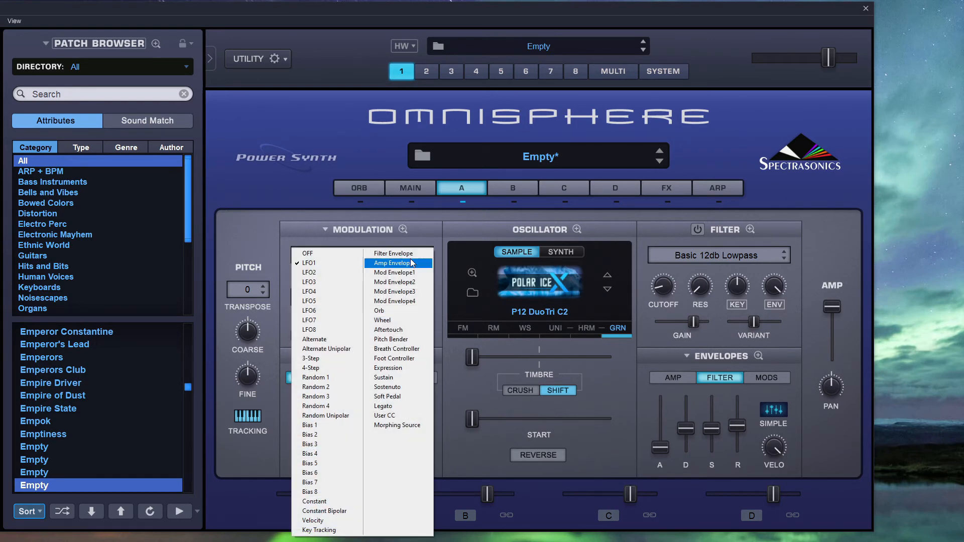
click(346, 256)
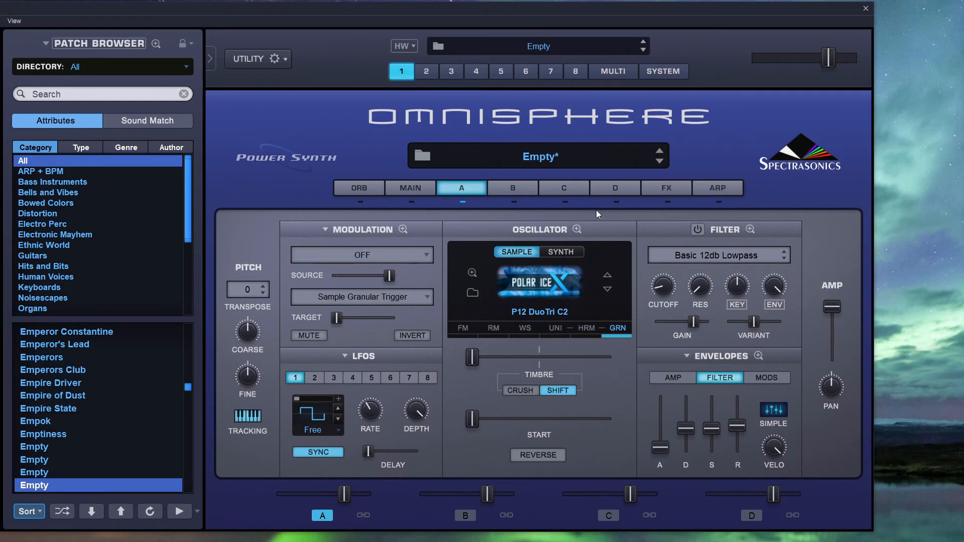
Reduce Pitch Grains to 0.000 in layer A's granular settings.
click(576, 229)
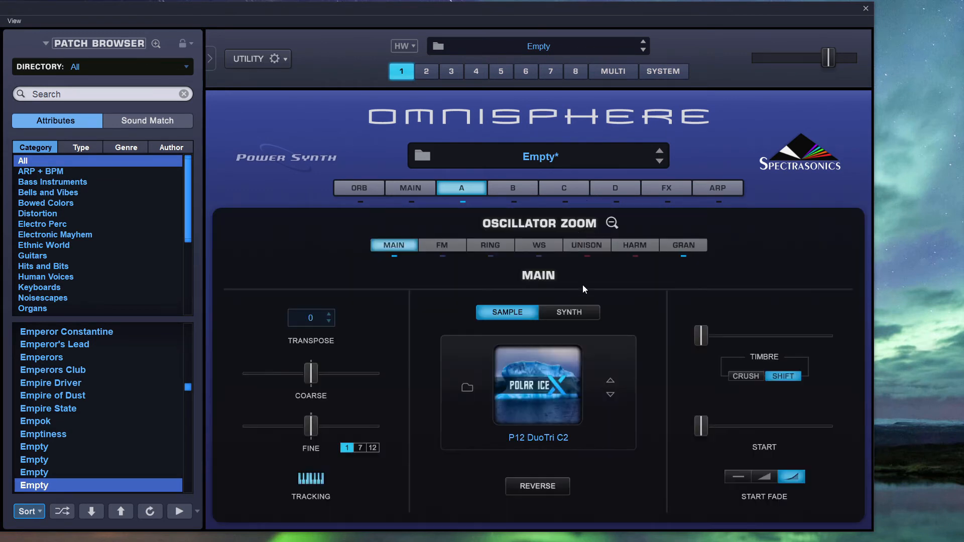
click(684, 245)
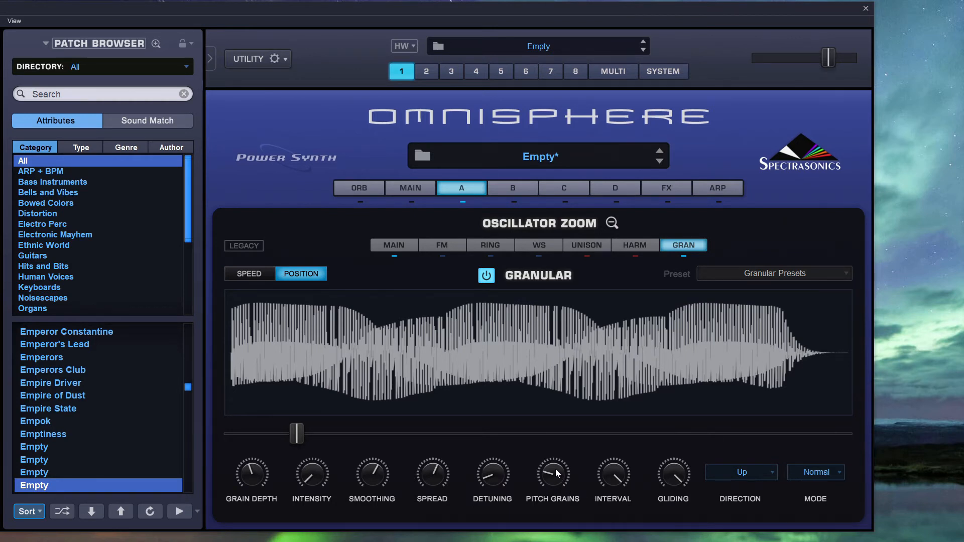
mouse_move(498, 474)
drag(552, 471, 556, 474)
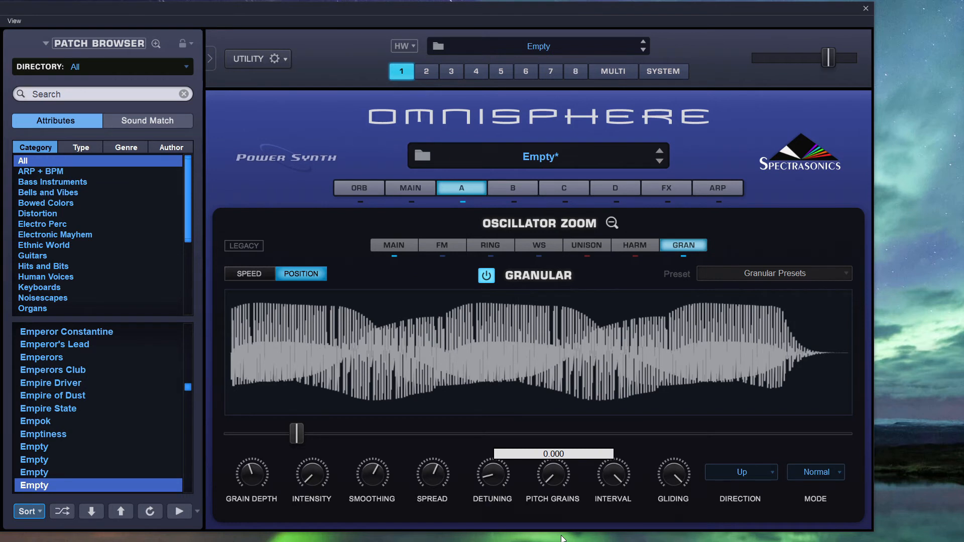
Lower the grain interval and gliding from their maximums, and raise Pitch Grains to a moderate level.
drag(616, 471, 619, 504)
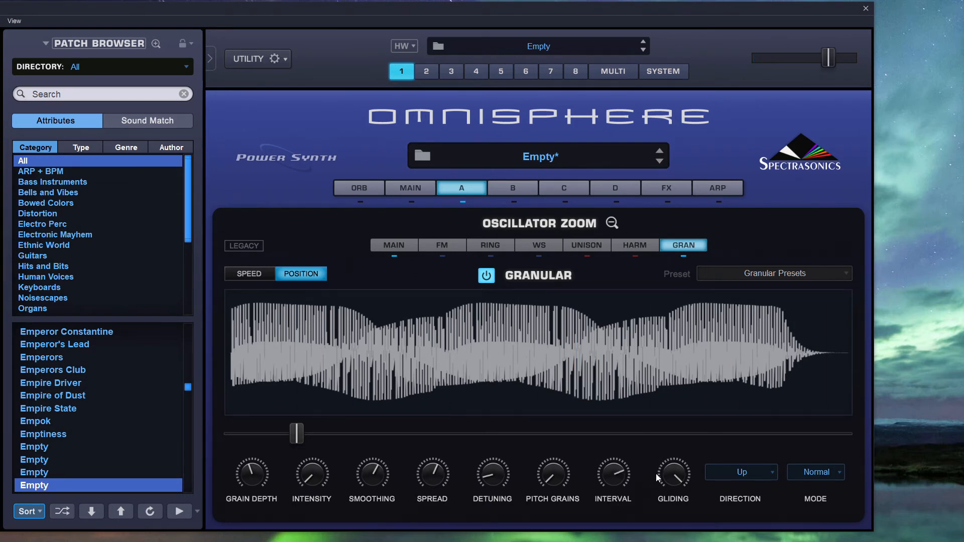
drag(656, 474, 658, 520)
drag(552, 481, 554, 455)
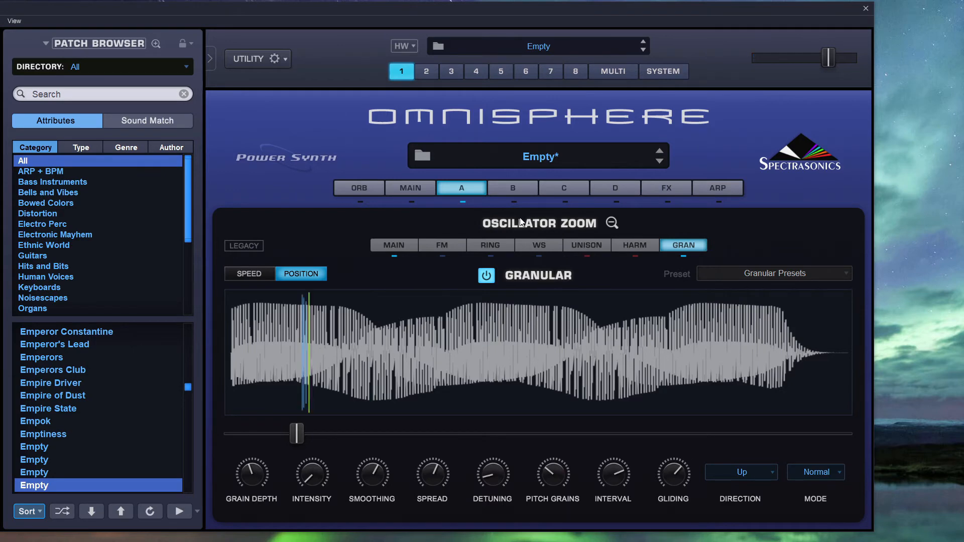
click(612, 223)
Clear the Sample Granular Trigger target from the modulation matrix's first slot by setting it to OFF.
click(403, 229)
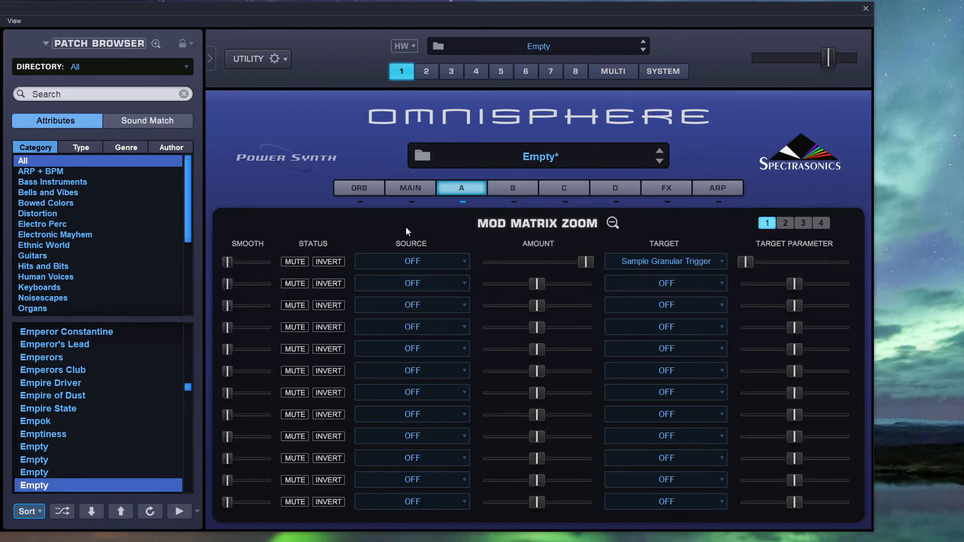
click(671, 258)
click(671, 261)
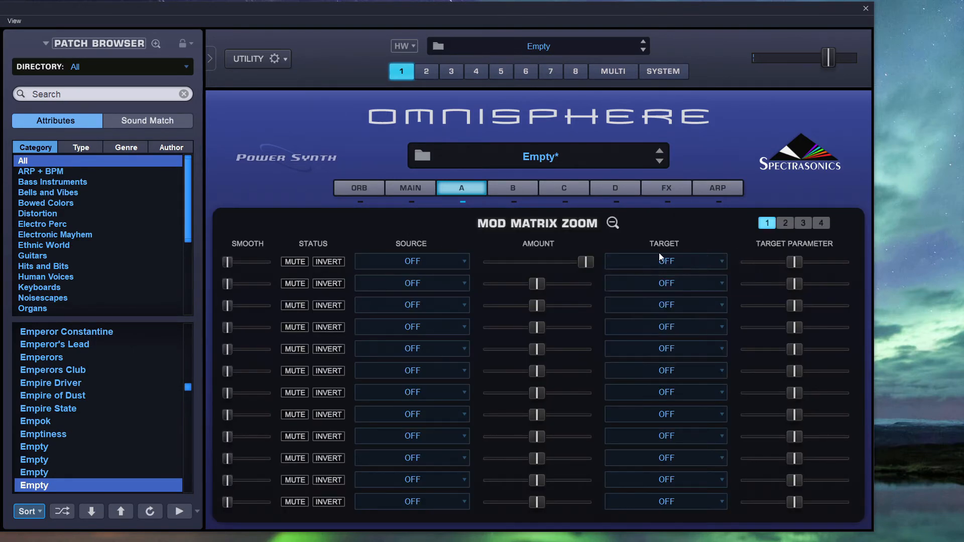
Return to layer A's granular settings, drop Pitch Grains to its minimum, and raise it to a high level.
click(611, 223)
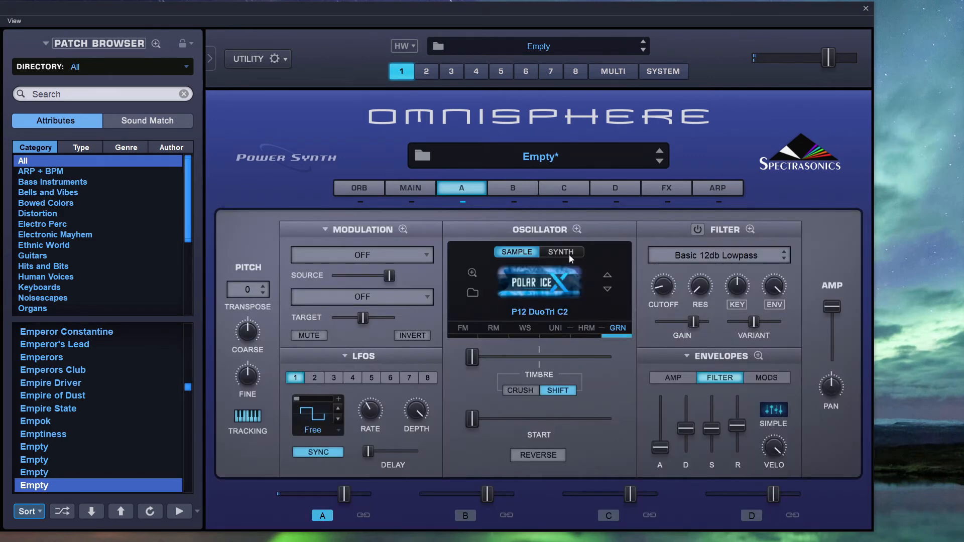
click(617, 328)
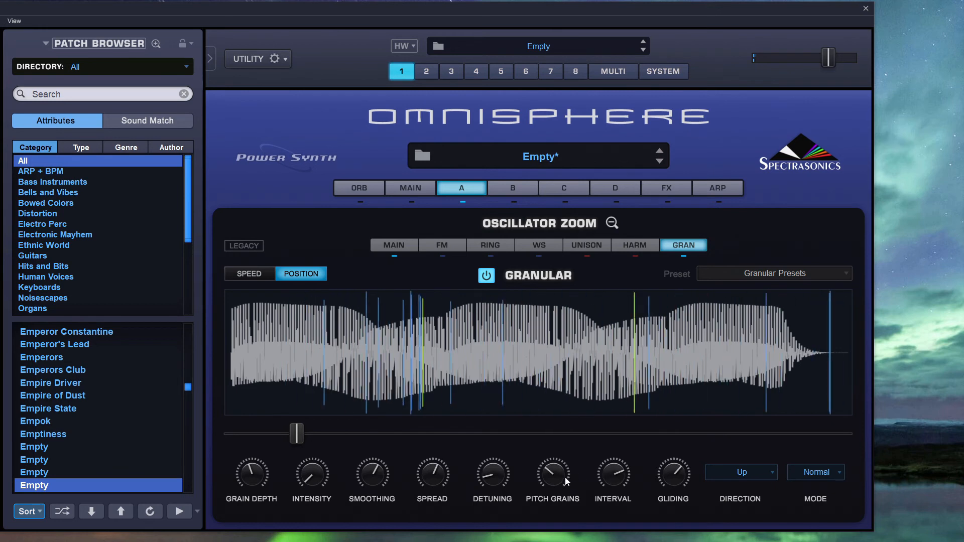
drag(563, 476, 563, 510)
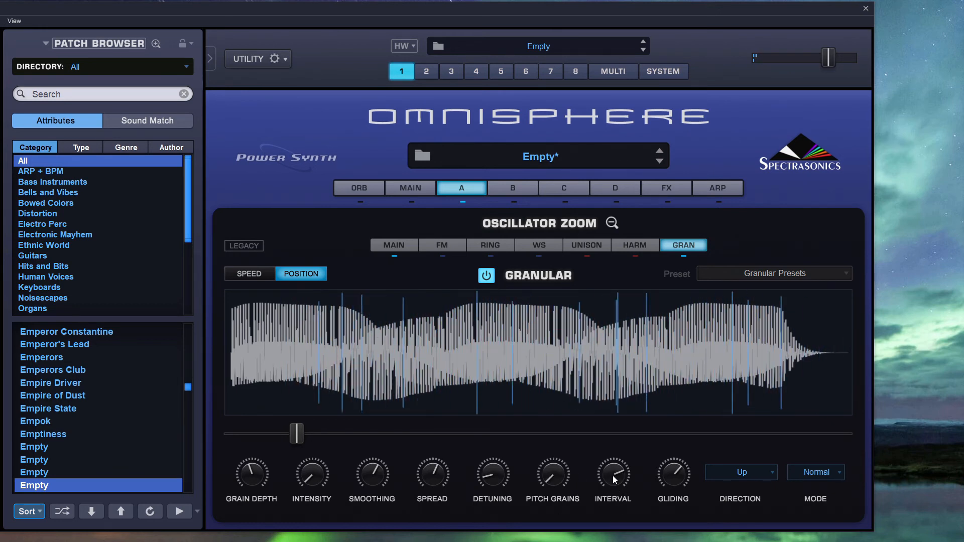
drag(560, 476, 575, 386)
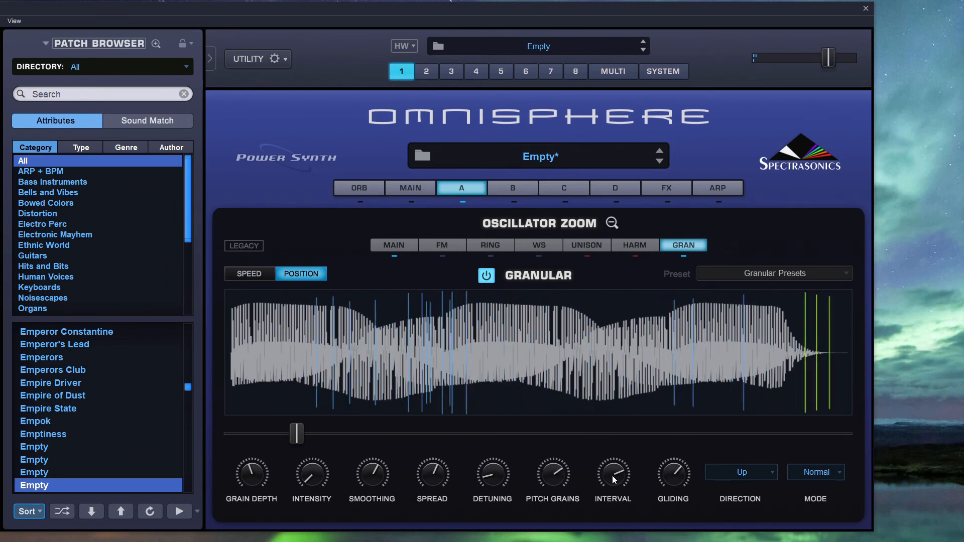
Increase the grain Gliding, reduce the Interval slightly, and set the pitch Direction to Up and Down.
drag(673, 478, 679, 462)
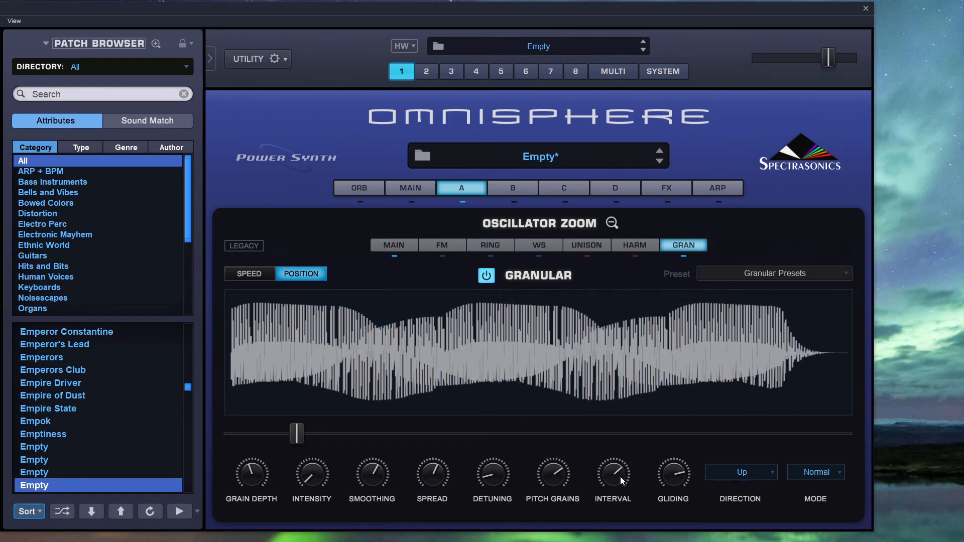
click(760, 474)
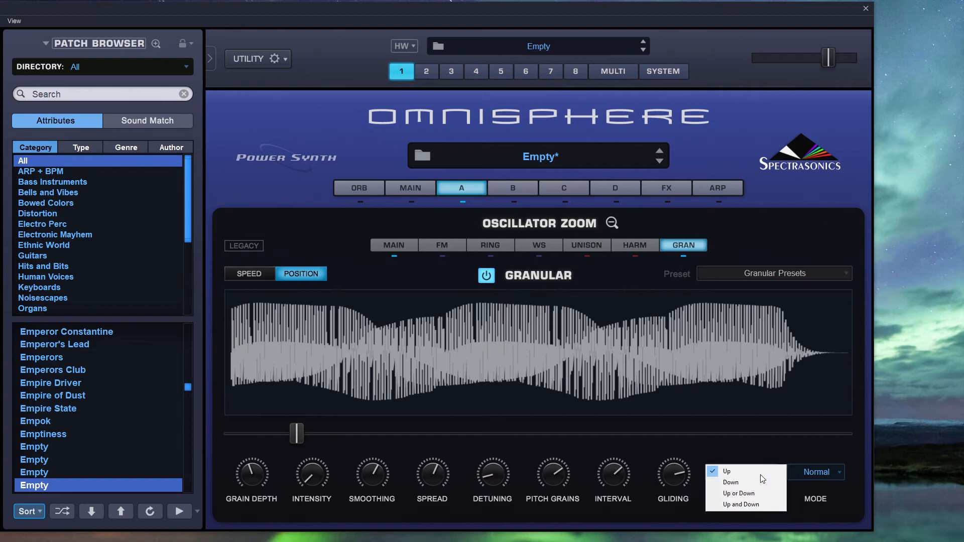
click(759, 504)
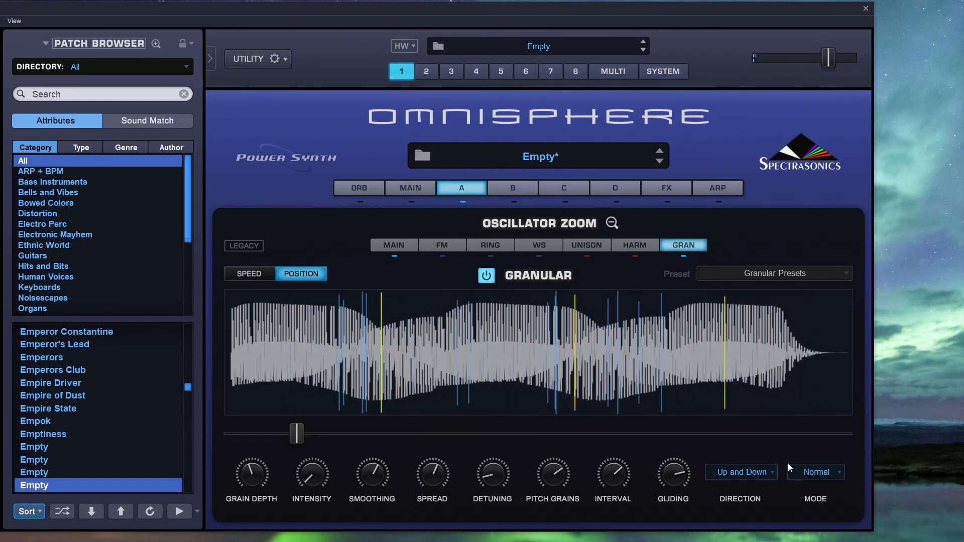
Try the Wild granular mode and restore it to Normal.
click(827, 474)
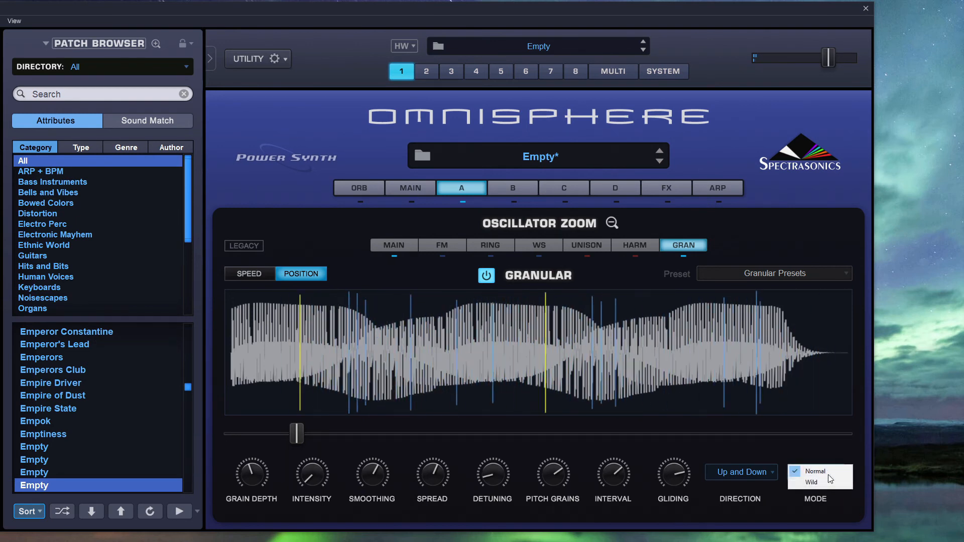
click(828, 482)
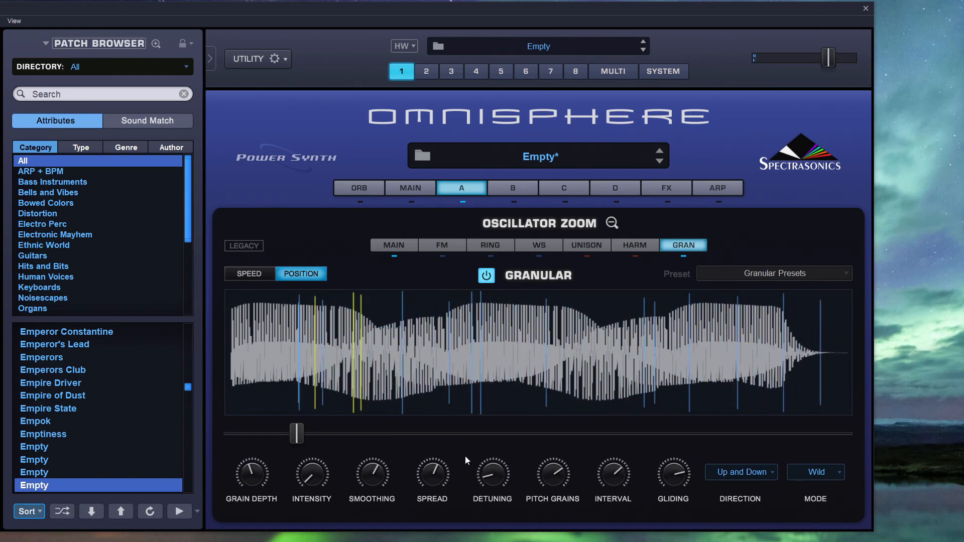
click(816, 474)
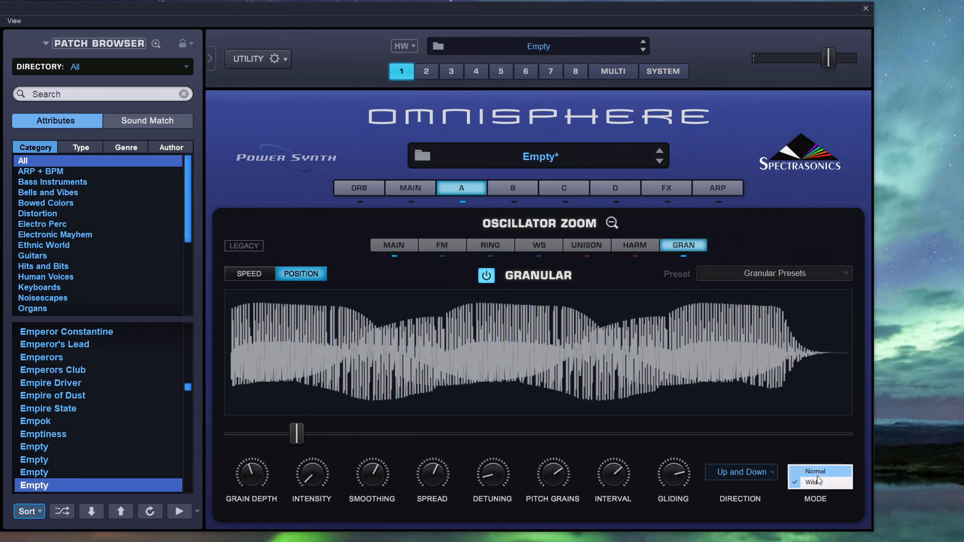
click(818, 475)
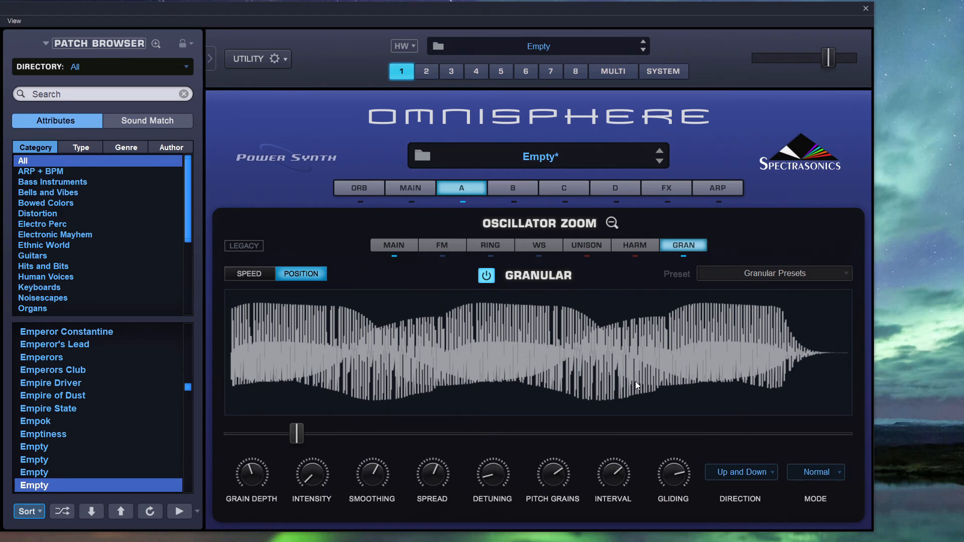
Toggle the oscillator's Legacy option on and off, checking the available granular modes in each state.
click(235, 246)
click(823, 476)
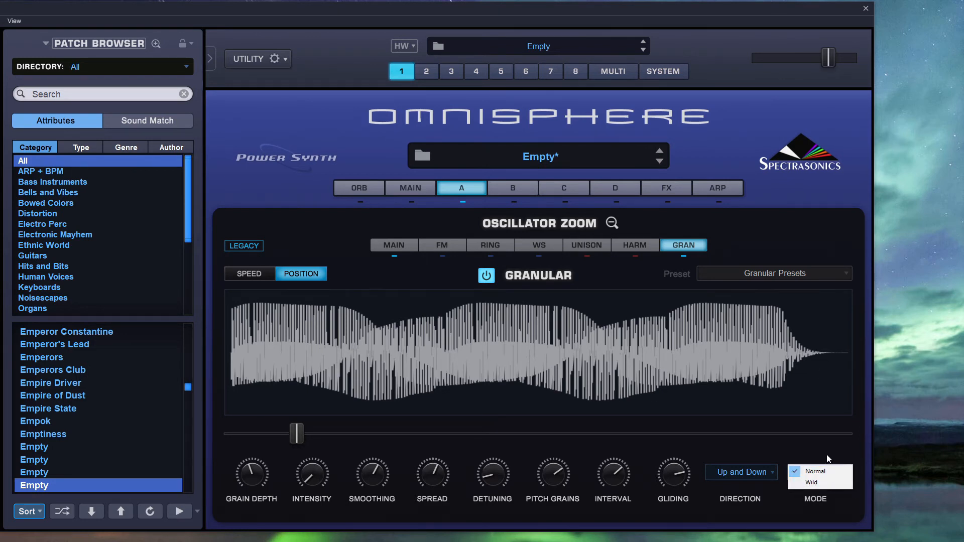
click(827, 455)
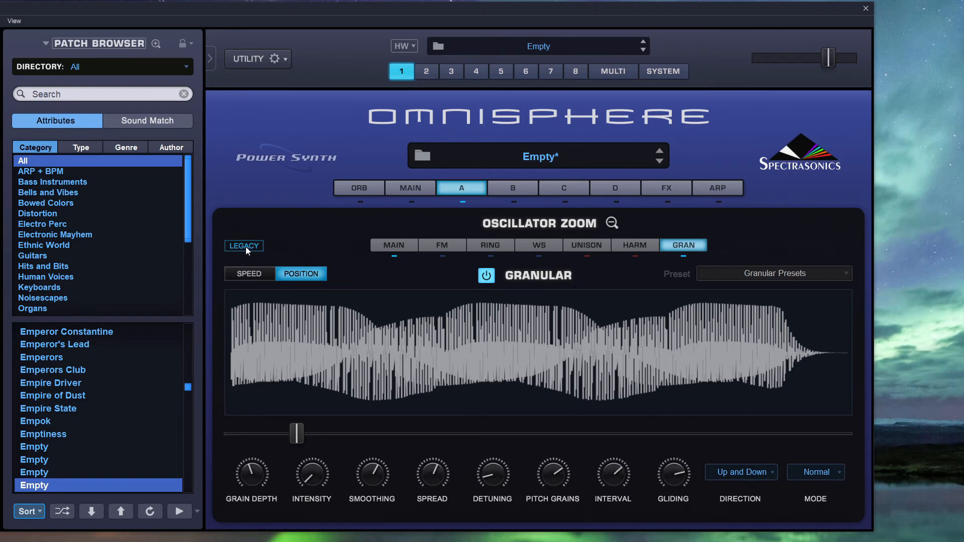
click(821, 475)
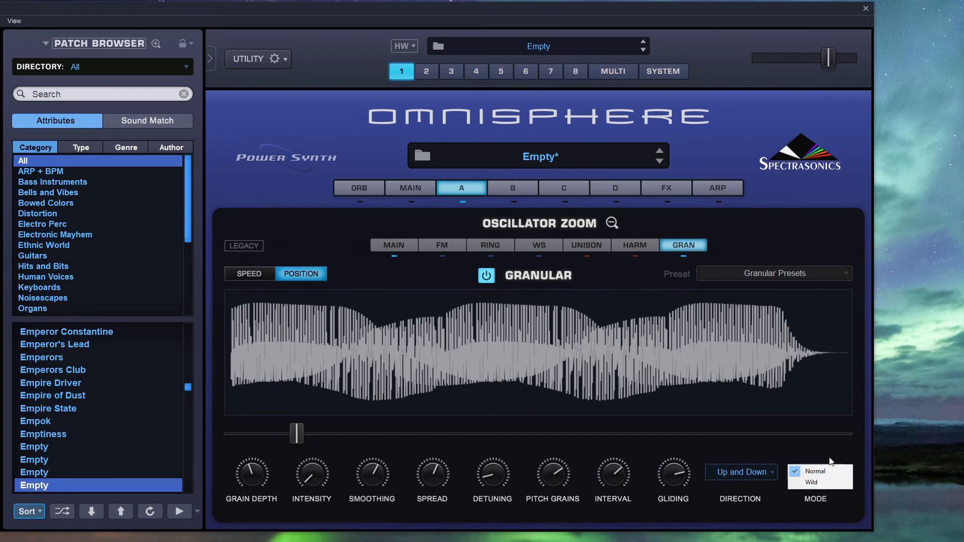
click(831, 460)
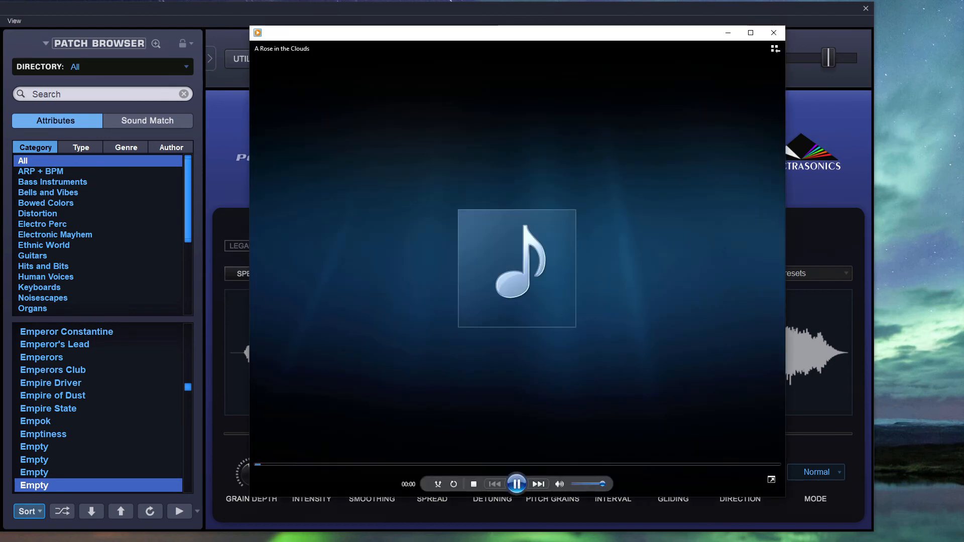
Listen to several passages of the source audio A Rose in the Clouds in the media player.
click(279, 465)
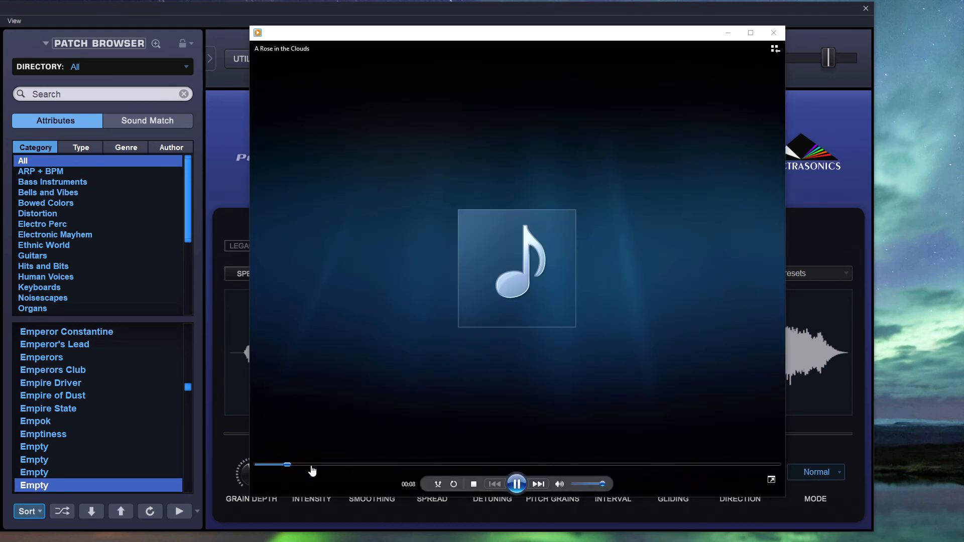
click(369, 466)
click(545, 465)
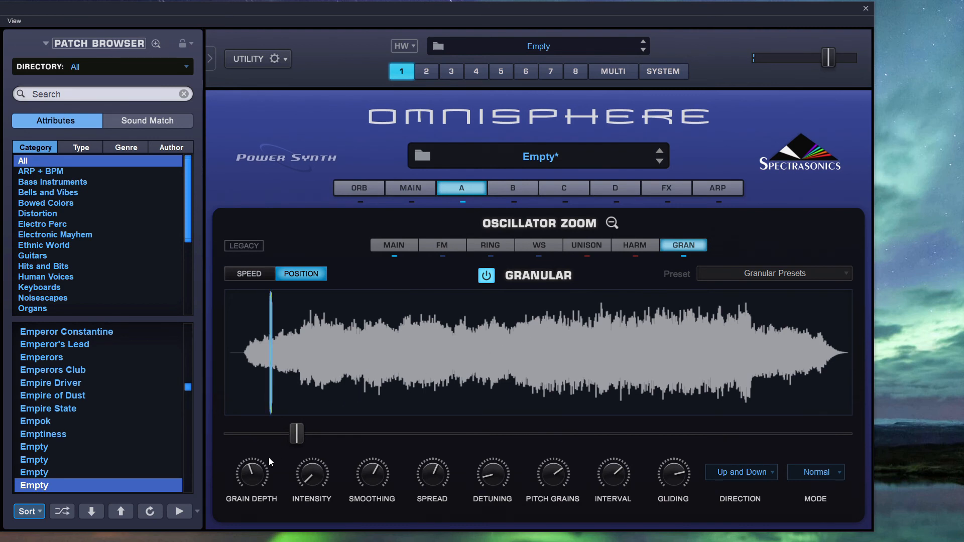
Move the granular position of the user sample in stages from near its start to well past its middle.
drag(301, 432, 459, 432)
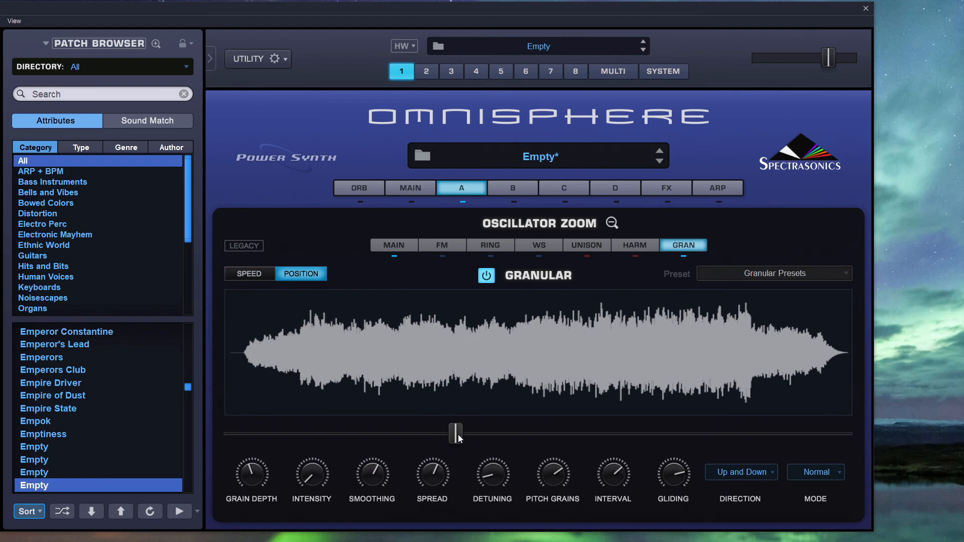
drag(460, 433, 532, 448)
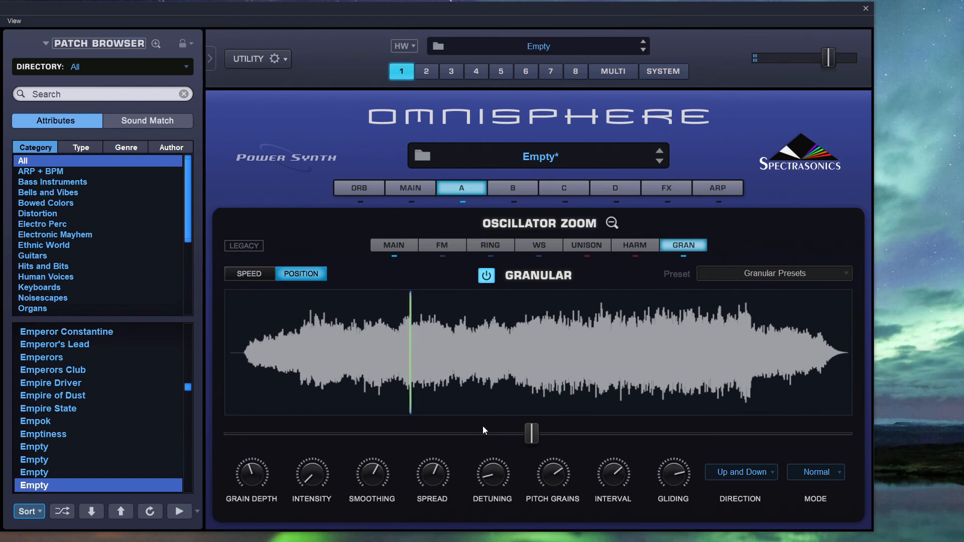
drag(532, 433, 755, 434)
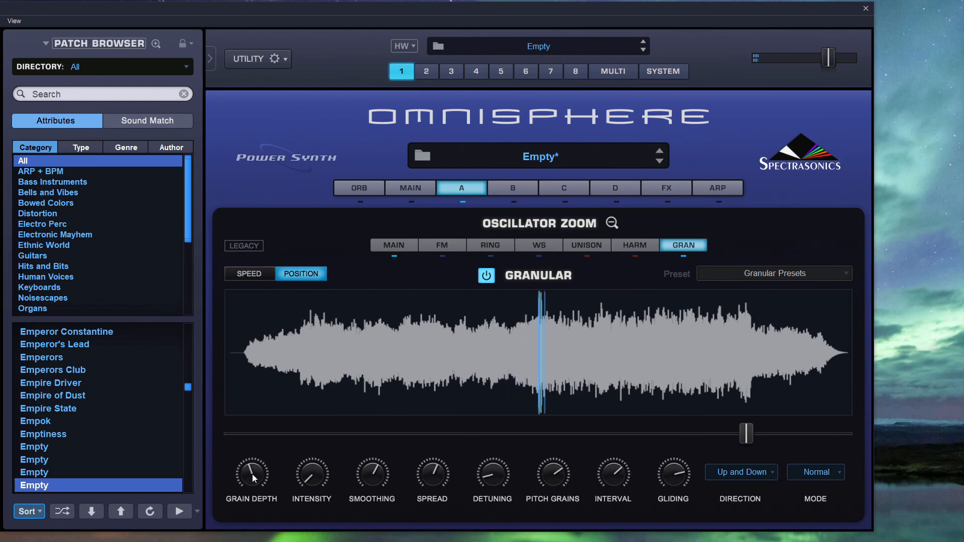
Lower Grain Depth, raise Intensity slightly, and increase Smoothing to a high level.
drag(253, 474, 246, 488)
drag(307, 477, 321, 460)
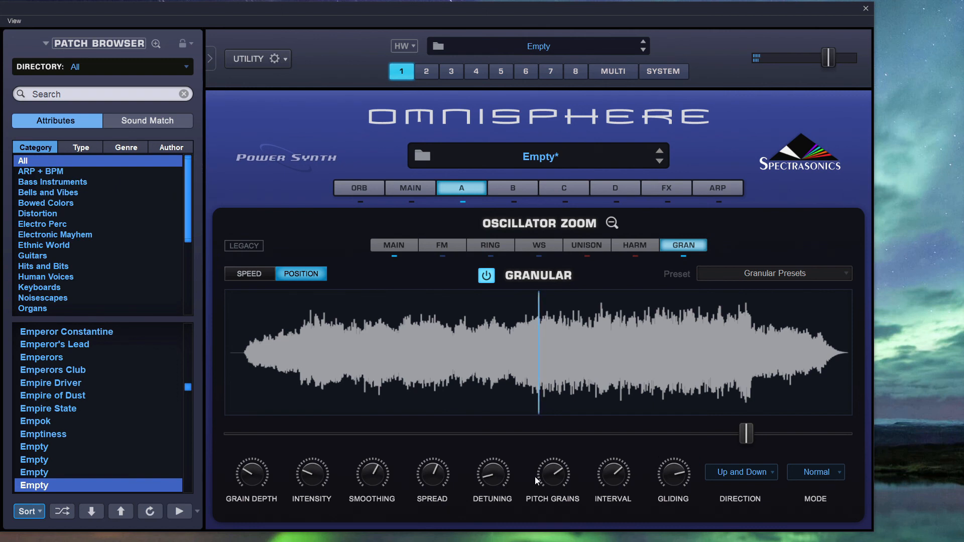
drag(378, 475, 392, 455)
drag(314, 463, 312, 479)
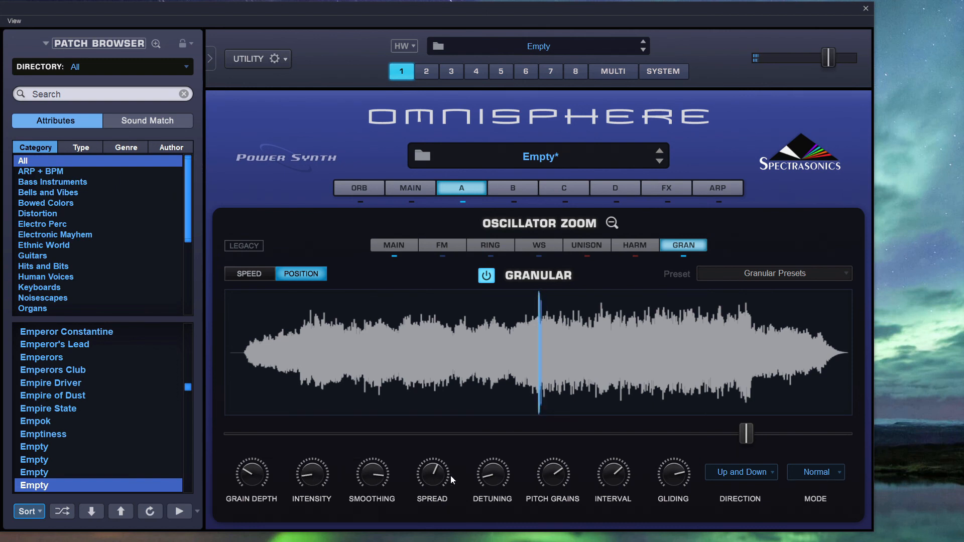
Increase the grain Spread and Detuning, and slightly reduce Pitch Grains and Interval.
drag(435, 471, 441, 433)
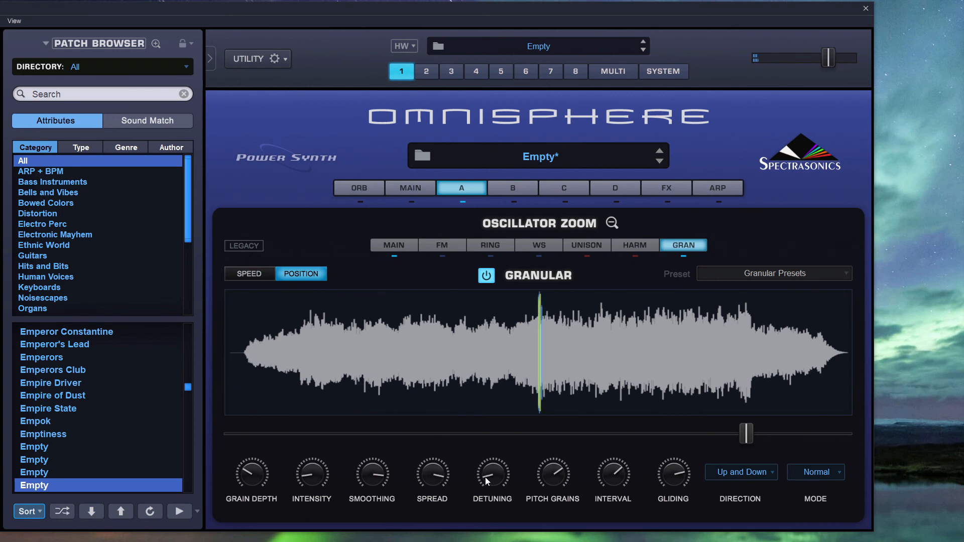
drag(485, 477, 493, 470)
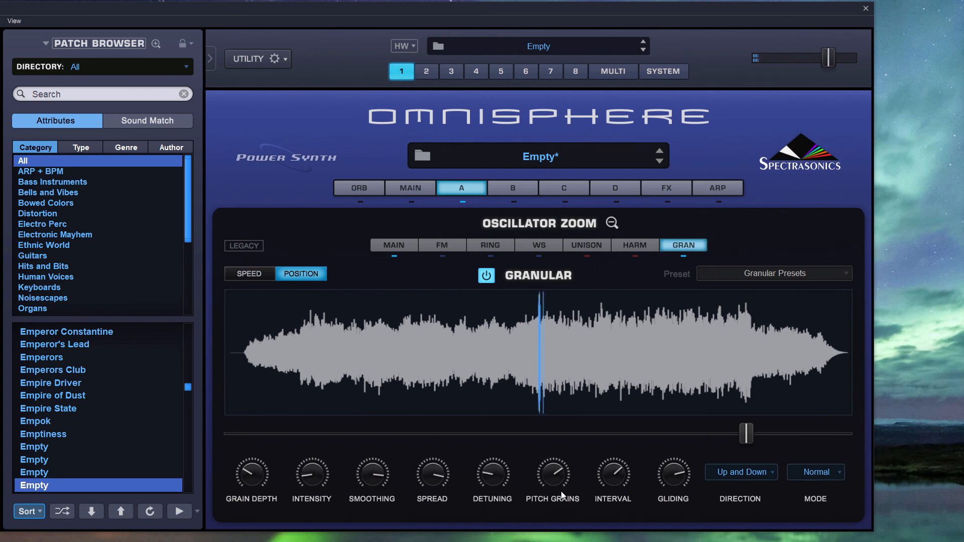
drag(561, 495, 619, 478)
Set the grain pitch Direction to Up and move the granular position further towards the sample's end.
click(717, 477)
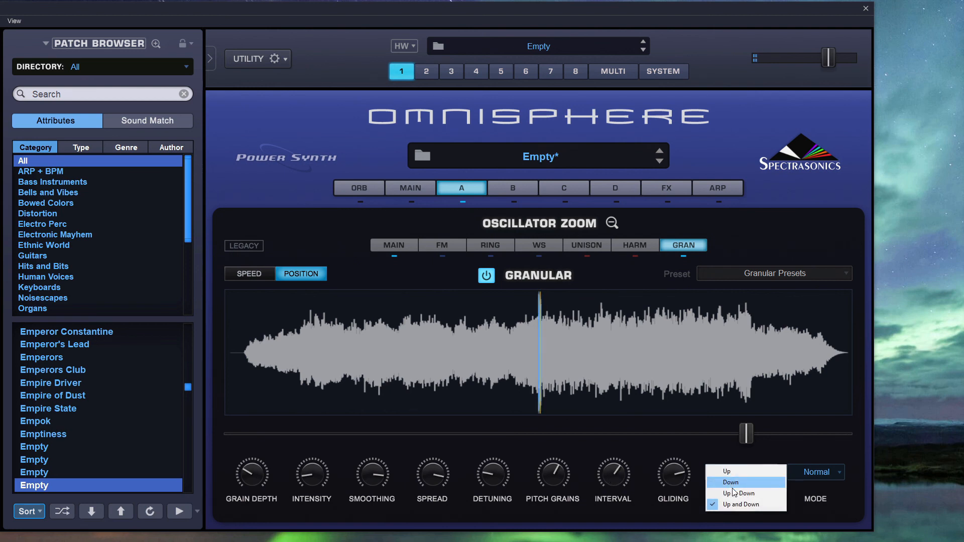
click(727, 472)
drag(746, 434, 689, 435)
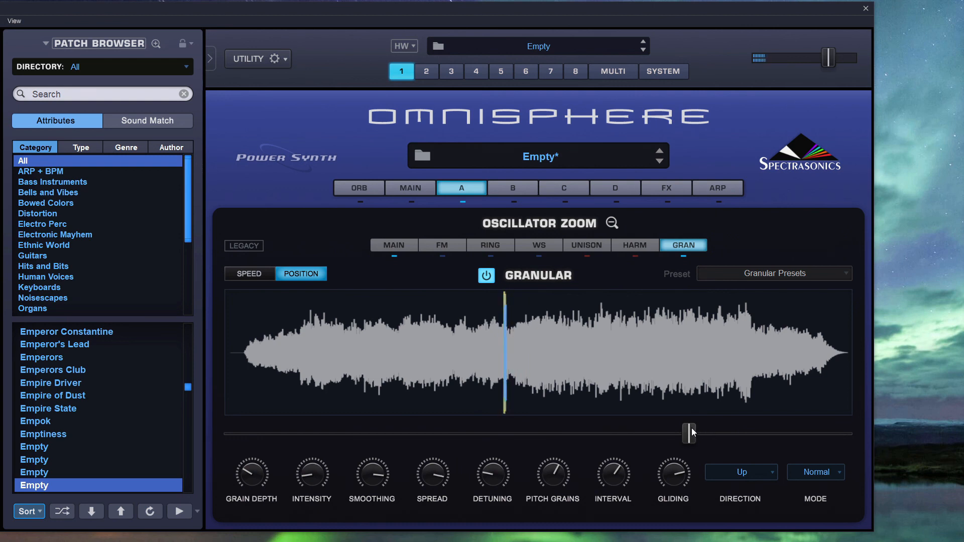
drag(692, 428, 786, 423)
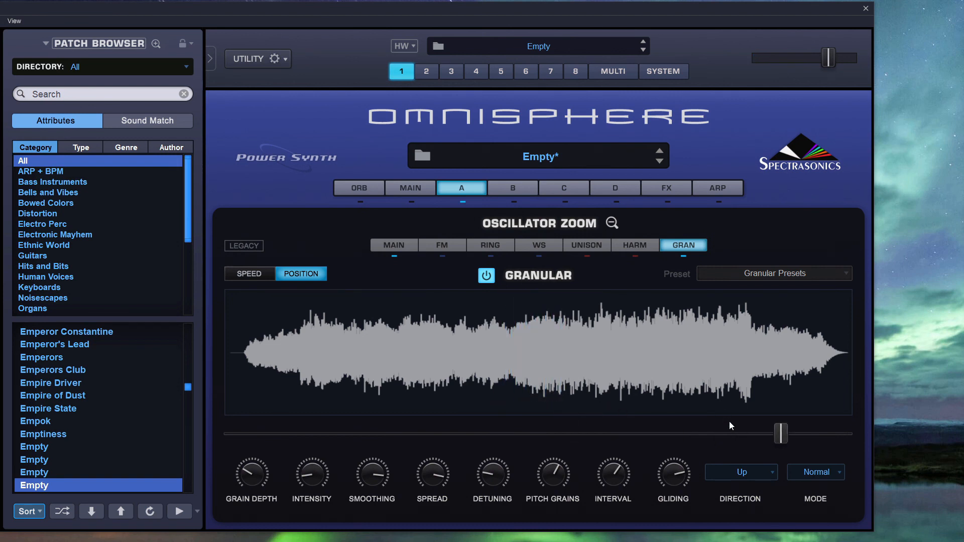
Modulate the granular position with LFO1, setting the modulation amount slightly below centre and the target position to about the middle.
right_click(778, 435)
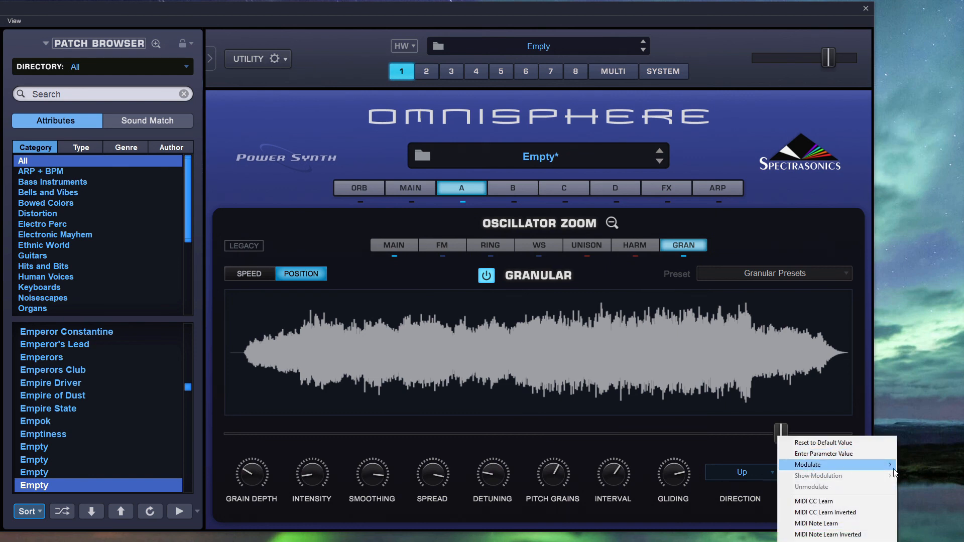
mouse_move(884, 466)
click(913, 465)
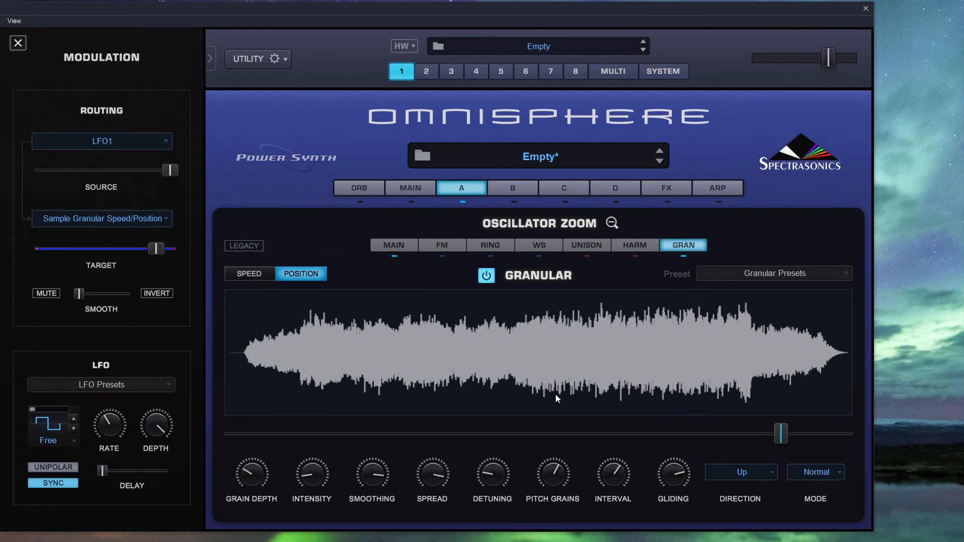
drag(168, 171, 94, 177)
mouse_move(156, 250)
mouse_down()
mouse_move(61, 246)
mouse_move(104, 249)
mouse_up()
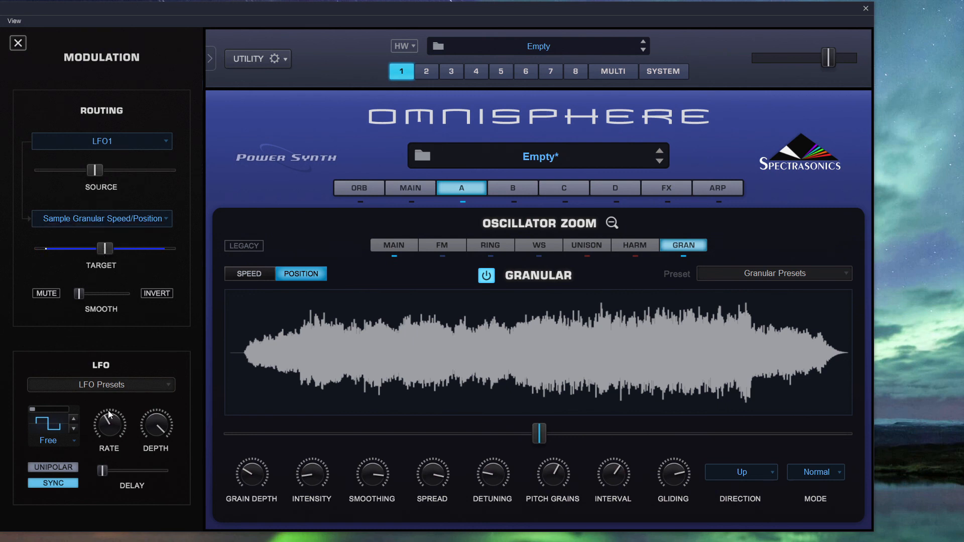
Change LFO1 to a rounded waveform and raise the position modulation's smoothing to maximum.
click(71, 430)
click(72, 430)
click(73, 420)
drag(79, 294, 154, 294)
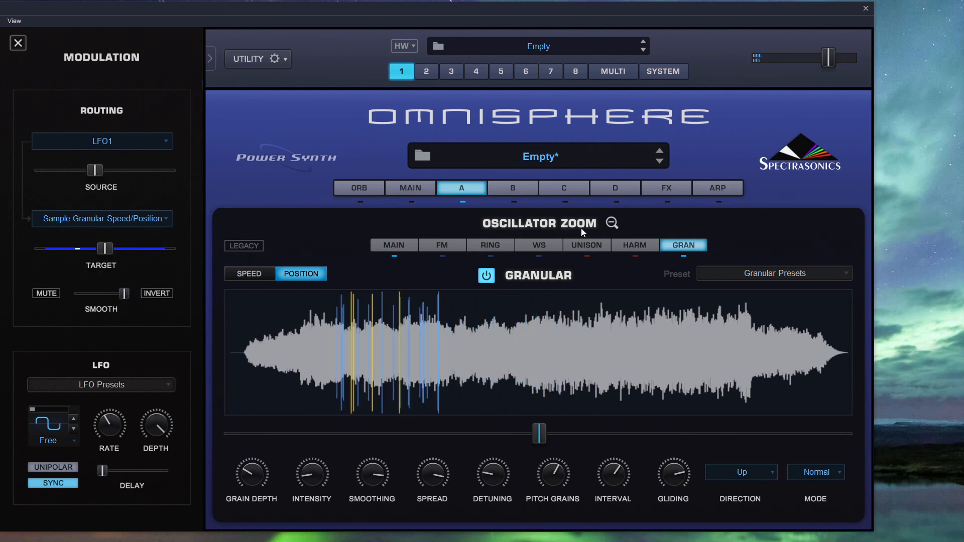
Return to layer A's overview and lower the sustain of its amp envelope.
click(610, 224)
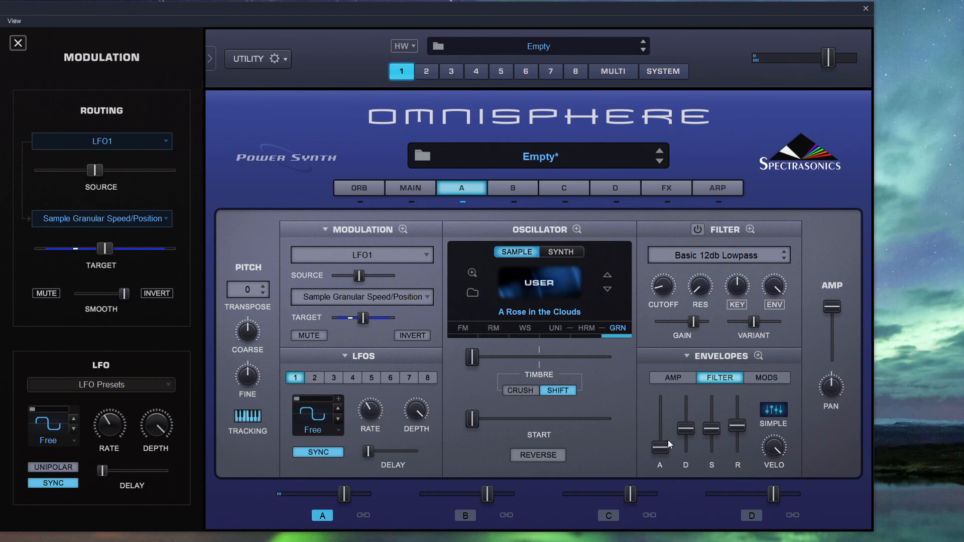
click(674, 377)
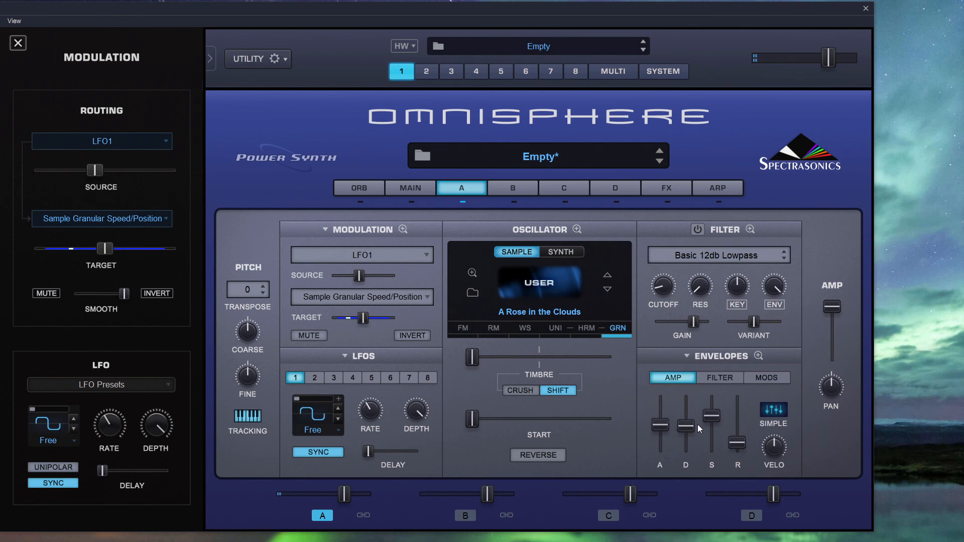
drag(712, 417, 701, 438)
Enable layer A's filter and give its envelope a slightly longer attack, shorter decay and release, and zero sustain.
click(714, 381)
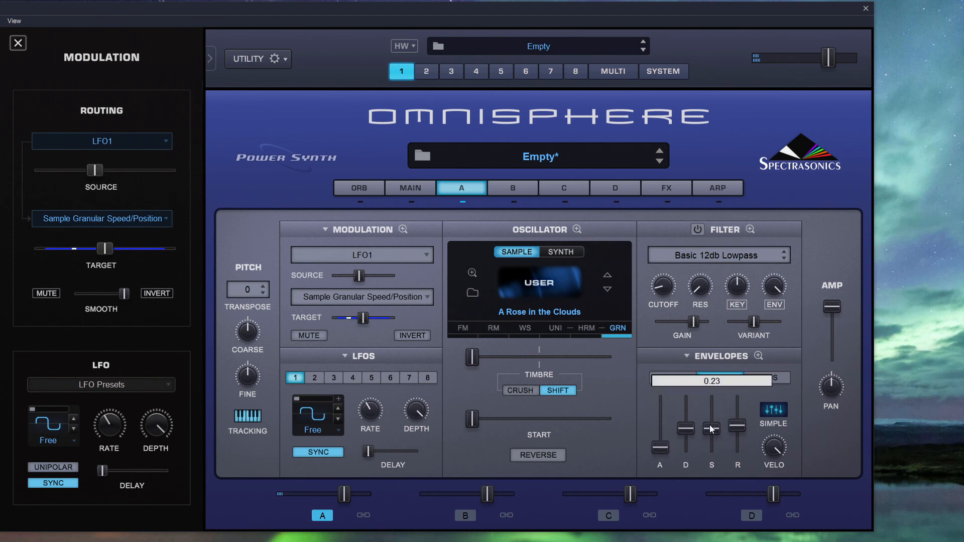
drag(670, 448, 670, 440)
drag(737, 426, 737, 438)
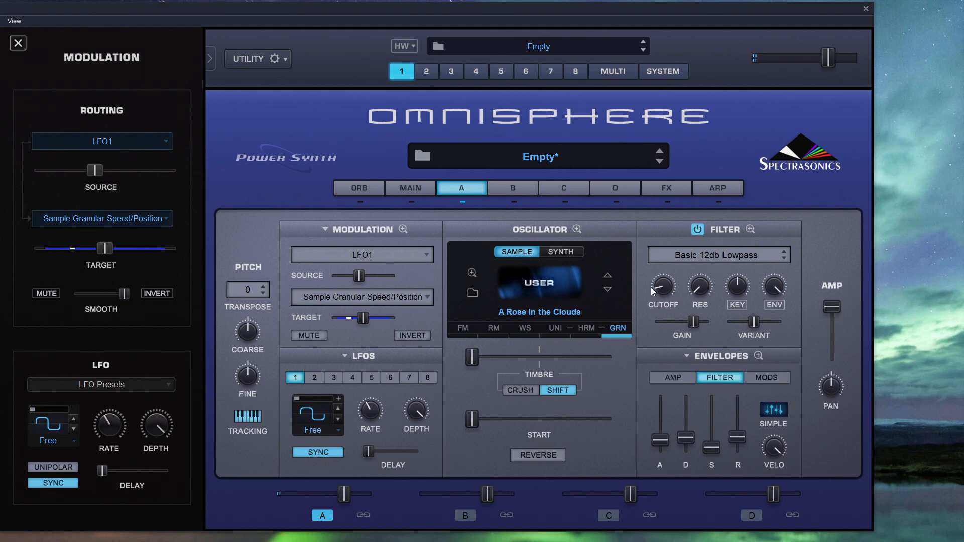
Raise the lowpass filter's cutoff and resonance slightly, and slow down LFO1's rate.
drag(664, 285, 665, 280)
drag(372, 415, 372, 436)
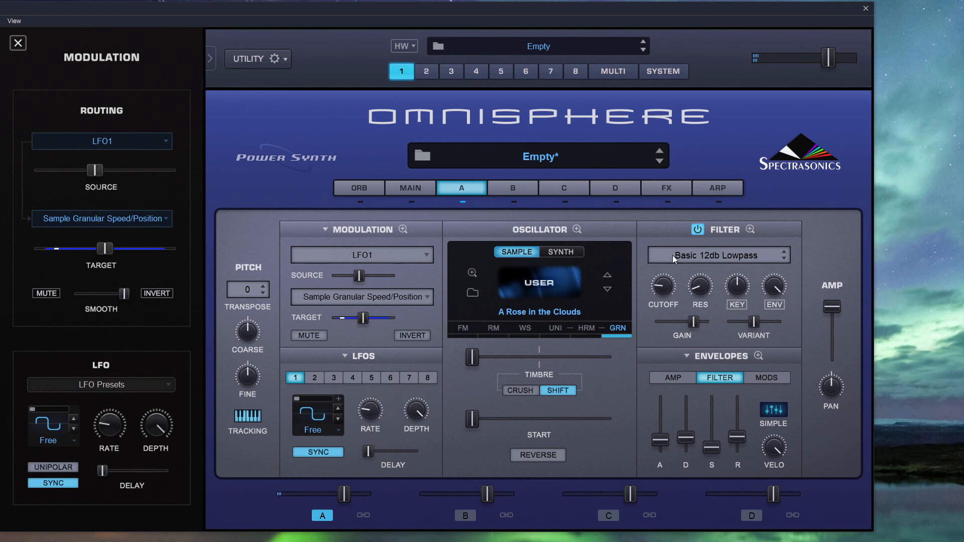